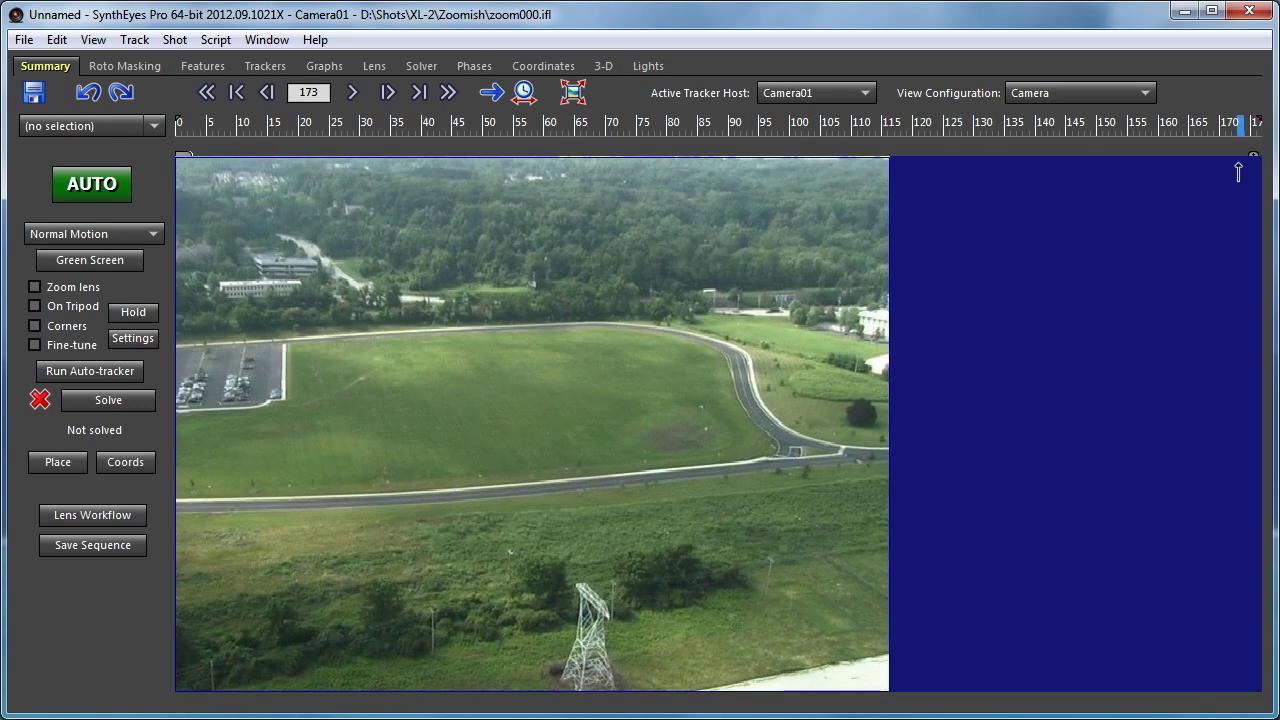
# Scrub through the shot, enable the zoom lens option, and run the automatic tracking and solve.
pyautogui.moveTo(661, 121)
pyautogui.mouseDown()
pyautogui.moveTo(181, 118)
pyautogui.moveTo(580, 125)
pyautogui.moveTo(695, 152)
pyautogui.moveTo(1143, 150)
pyautogui.moveTo(1199, 163)
pyautogui.mouseUp()
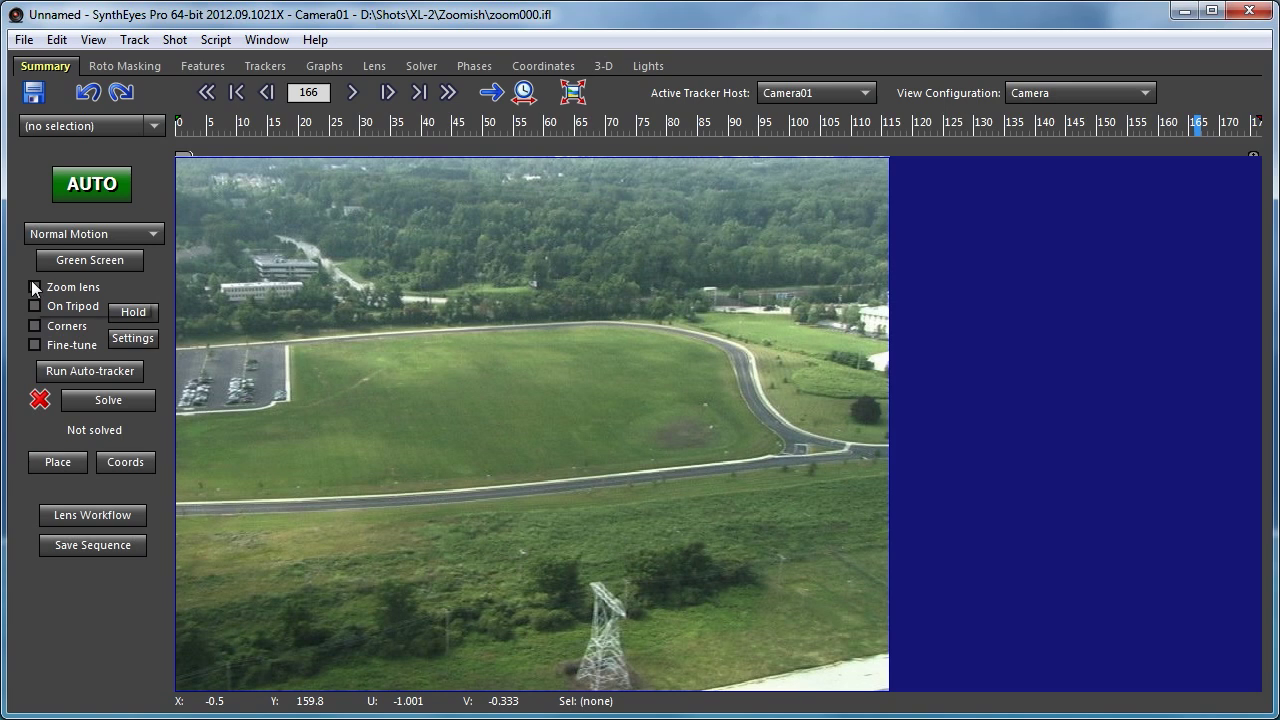
pyautogui.click(91, 183)
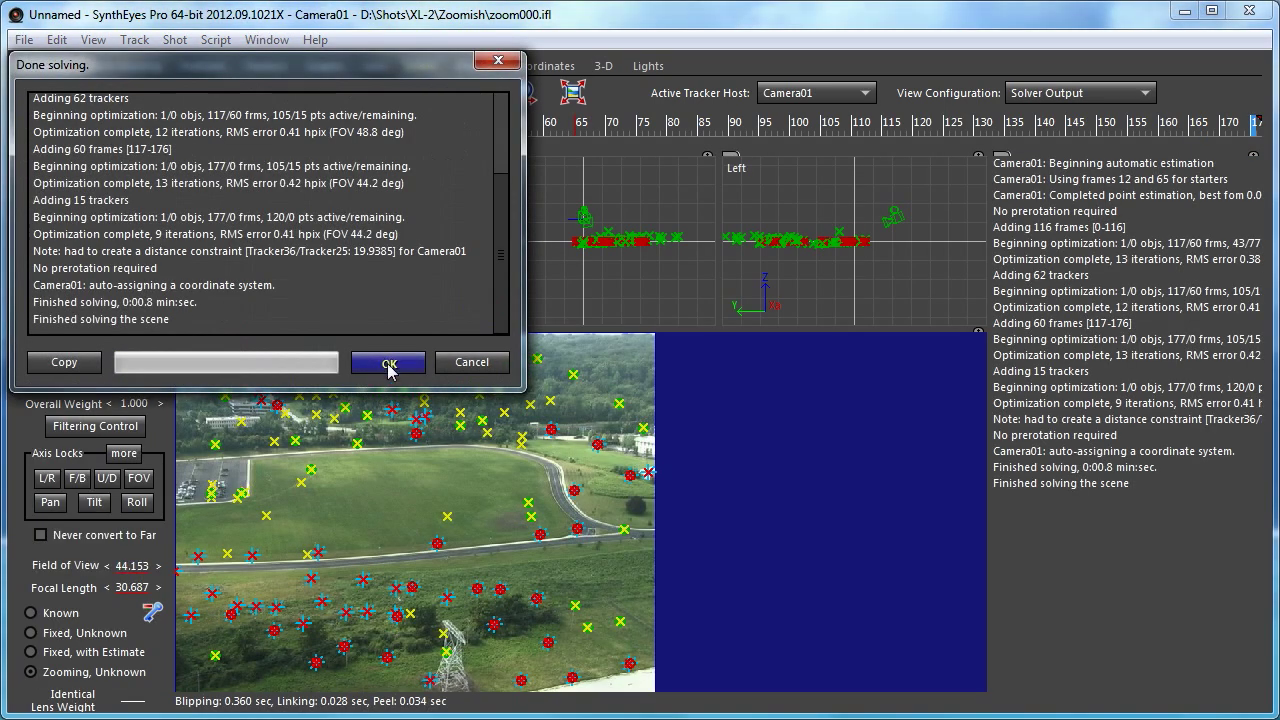
pyautogui.click(389, 366)
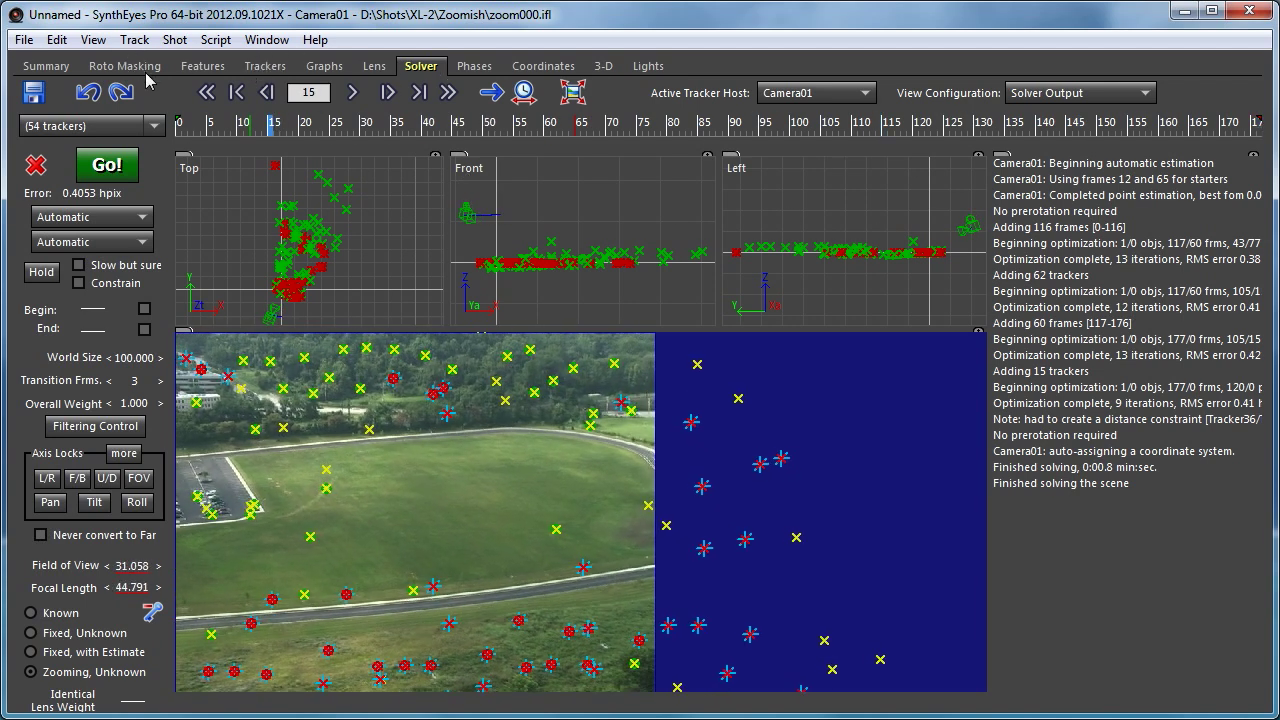
# Show the Camera01 curves in the graph editor with all trackers deselected.
pyautogui.click(333, 68)
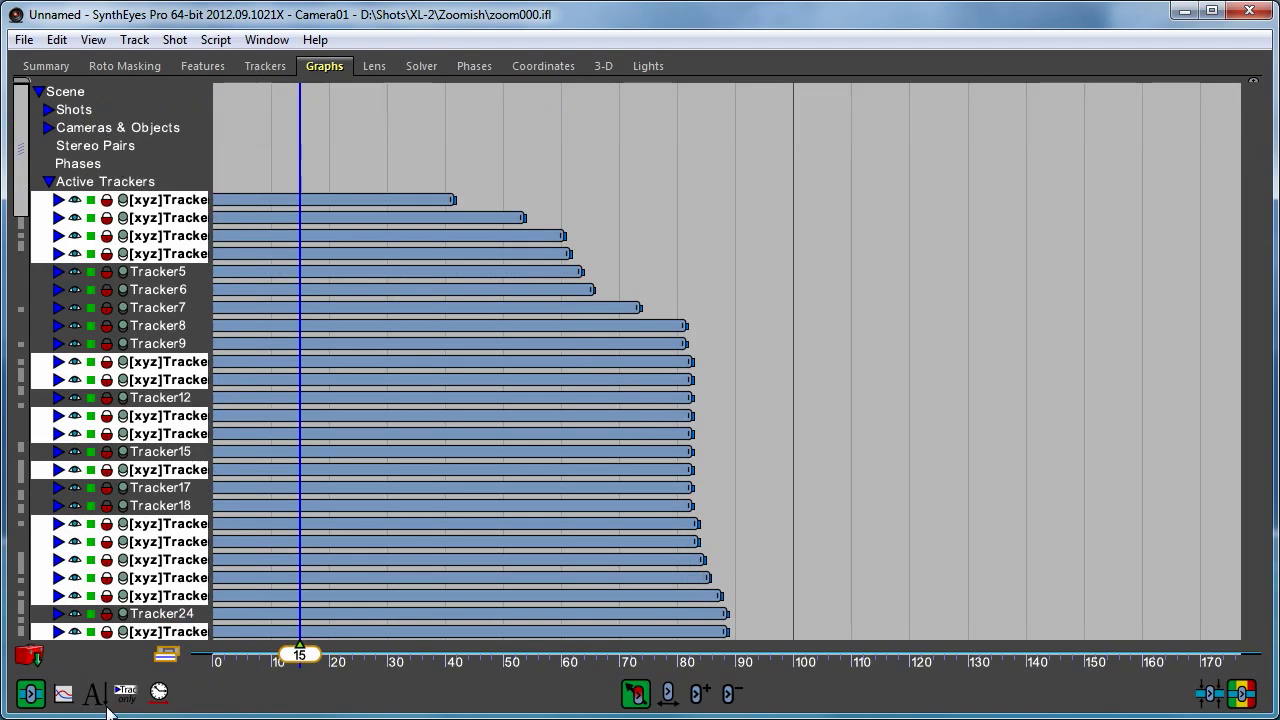
pyautogui.click(63, 692)
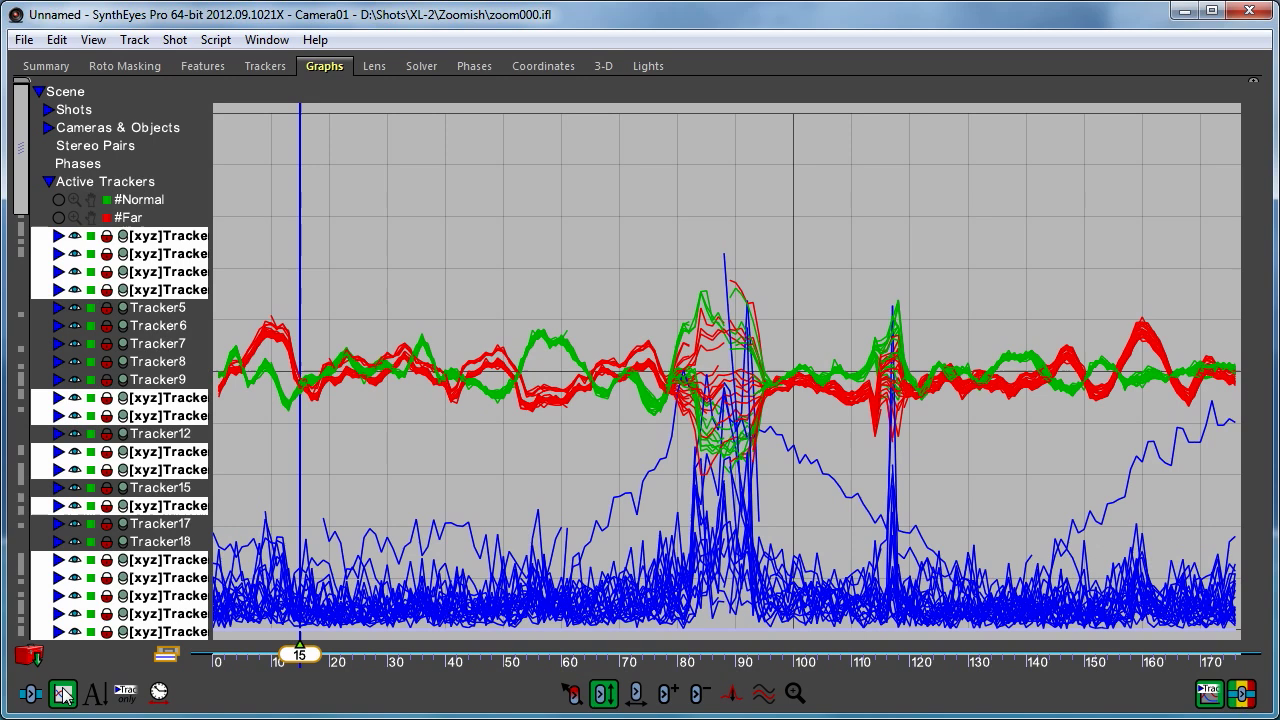
pyautogui.click(48, 128)
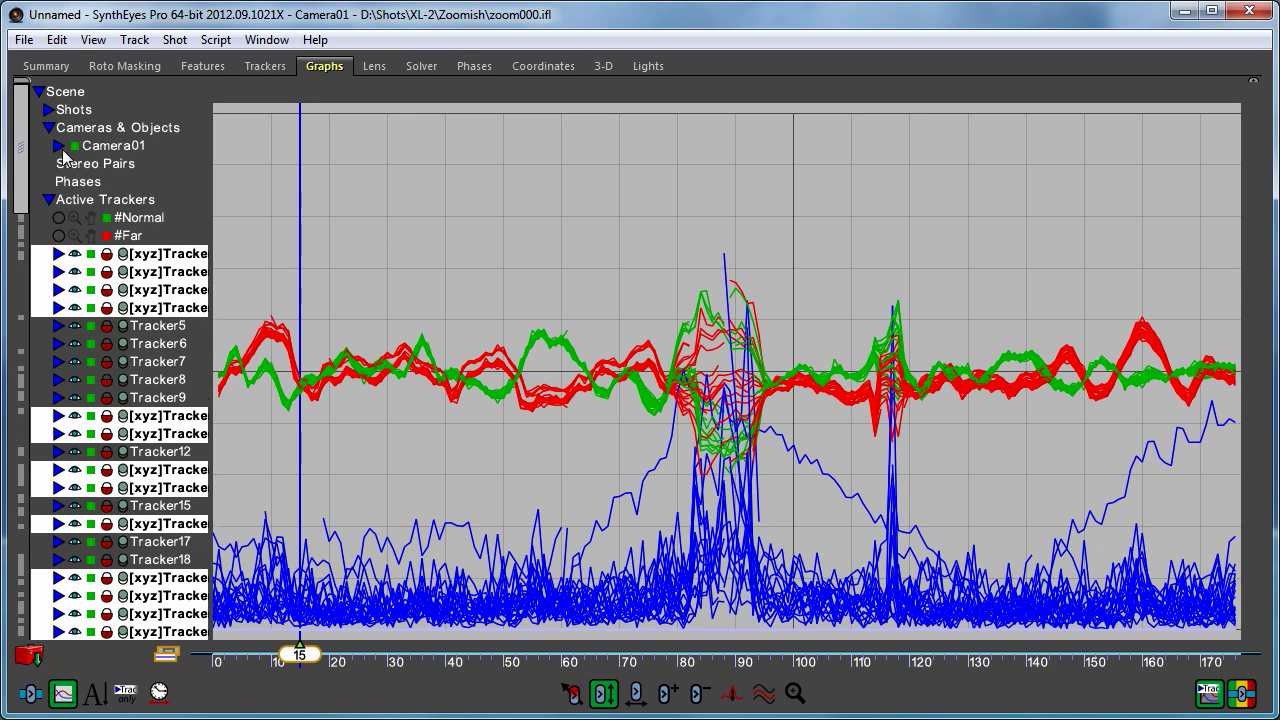
pyautogui.click(59, 148)
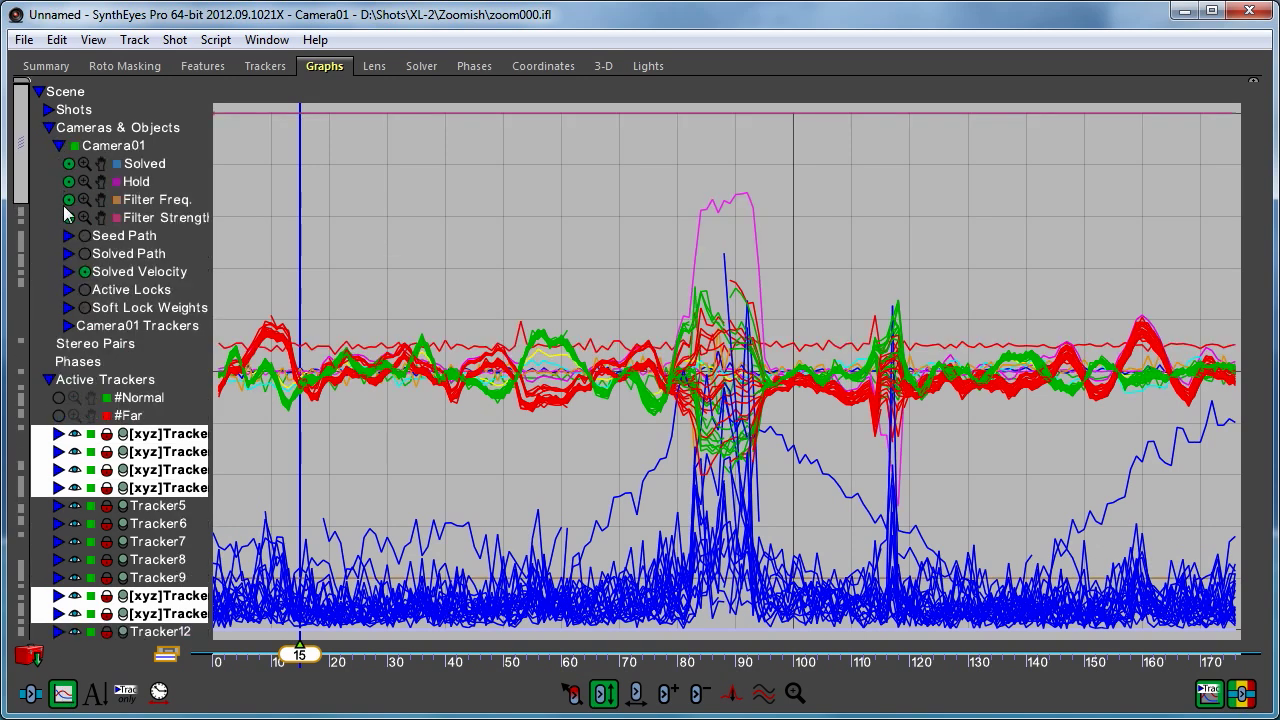
pyautogui.click(137, 388)
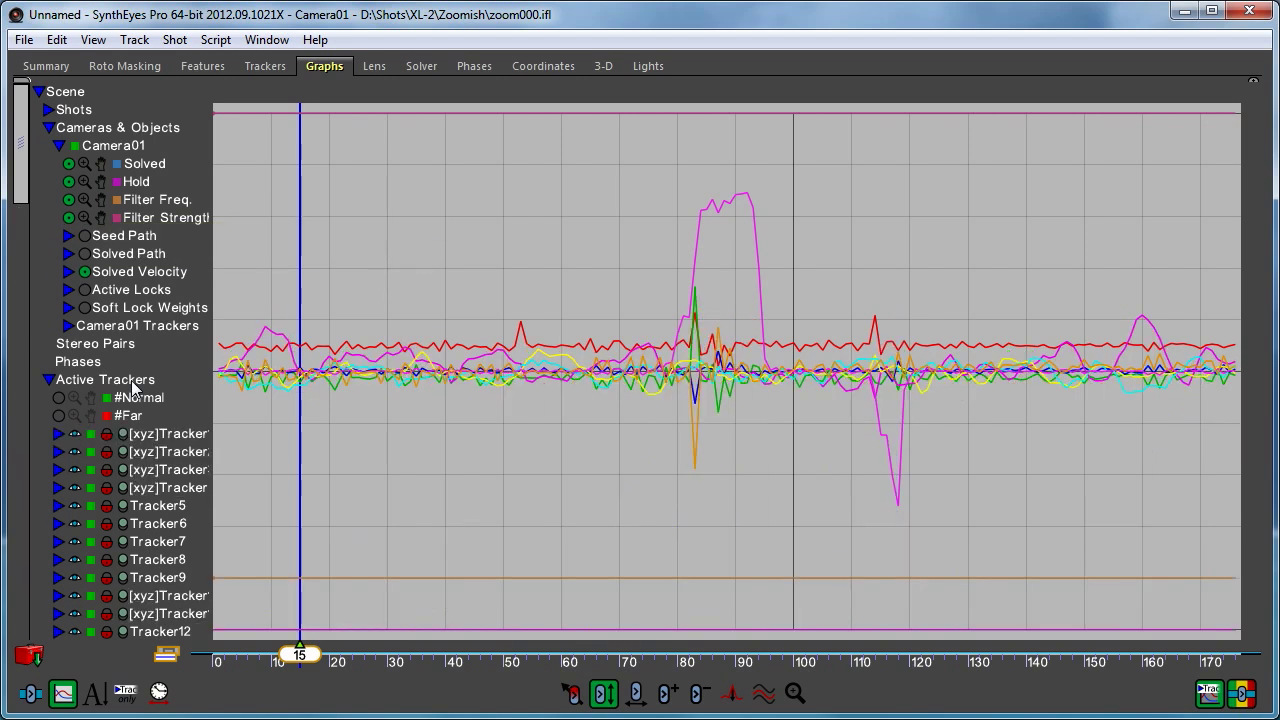
# Show only the FOV channels of Camera01's solved path and solved velocity, hiding all other velocity channels.
pyautogui.click(68, 253)
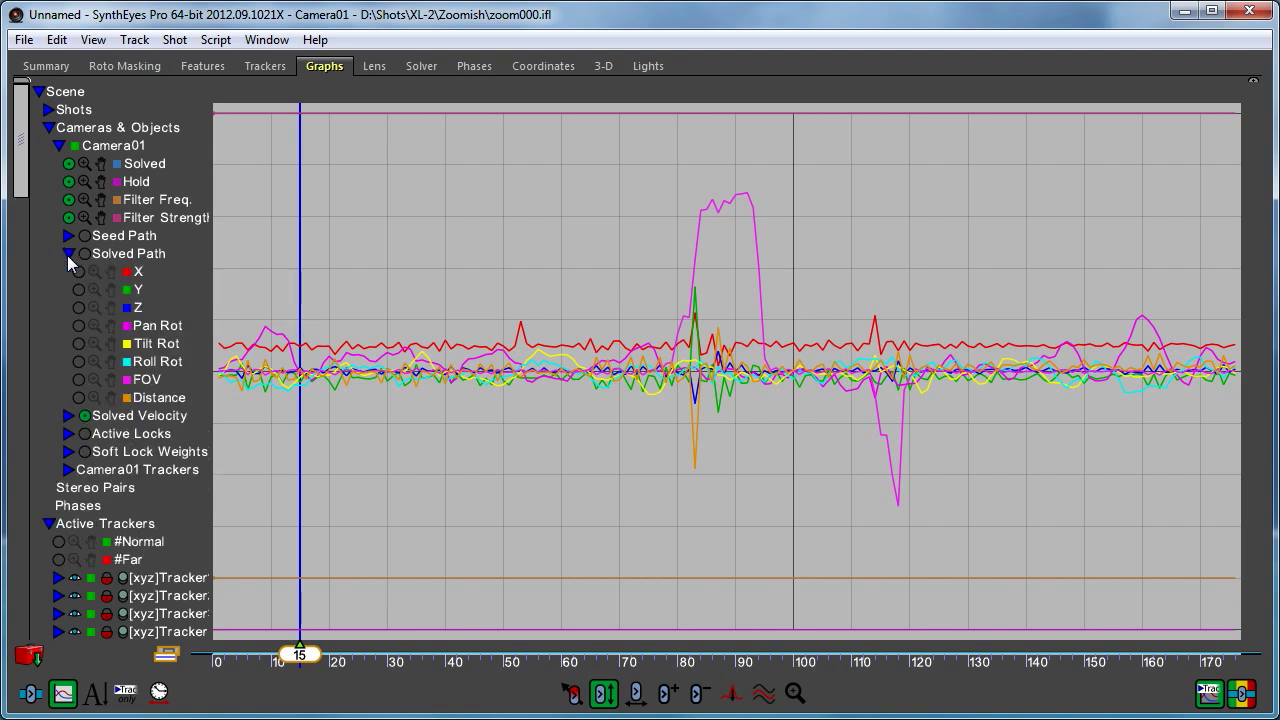
pyautogui.click(79, 380)
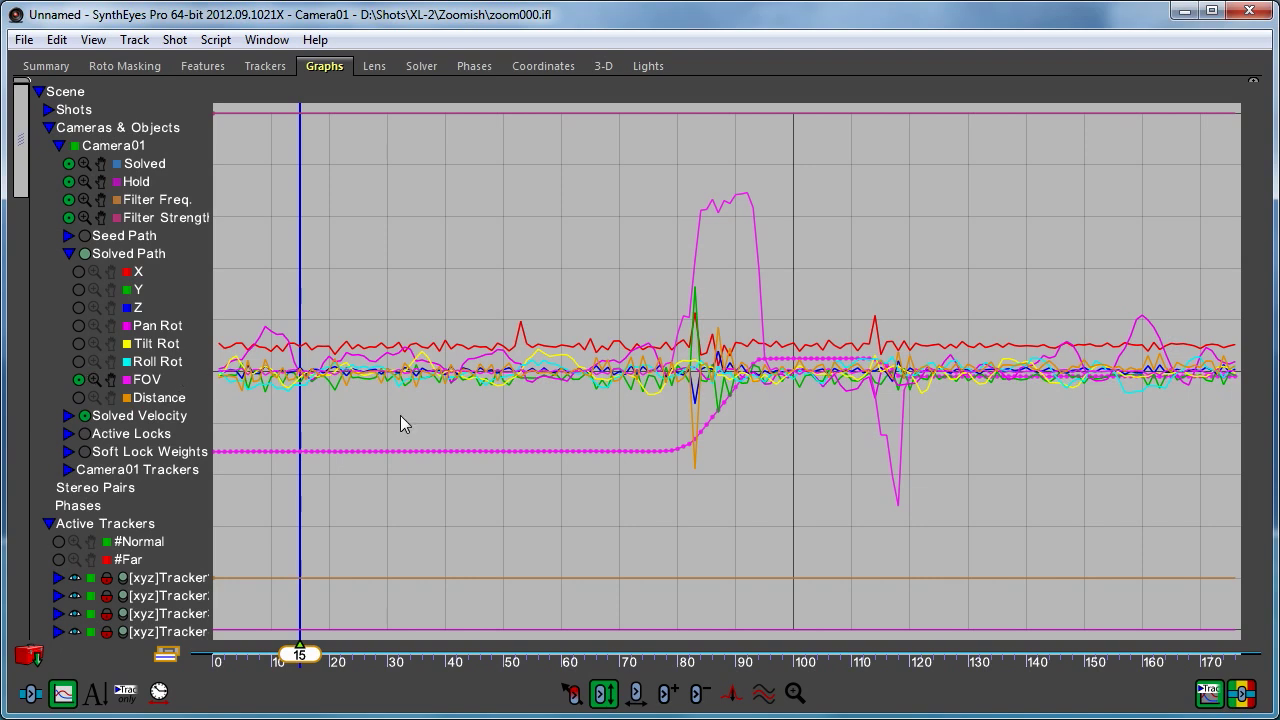
pyautogui.click(67, 418)
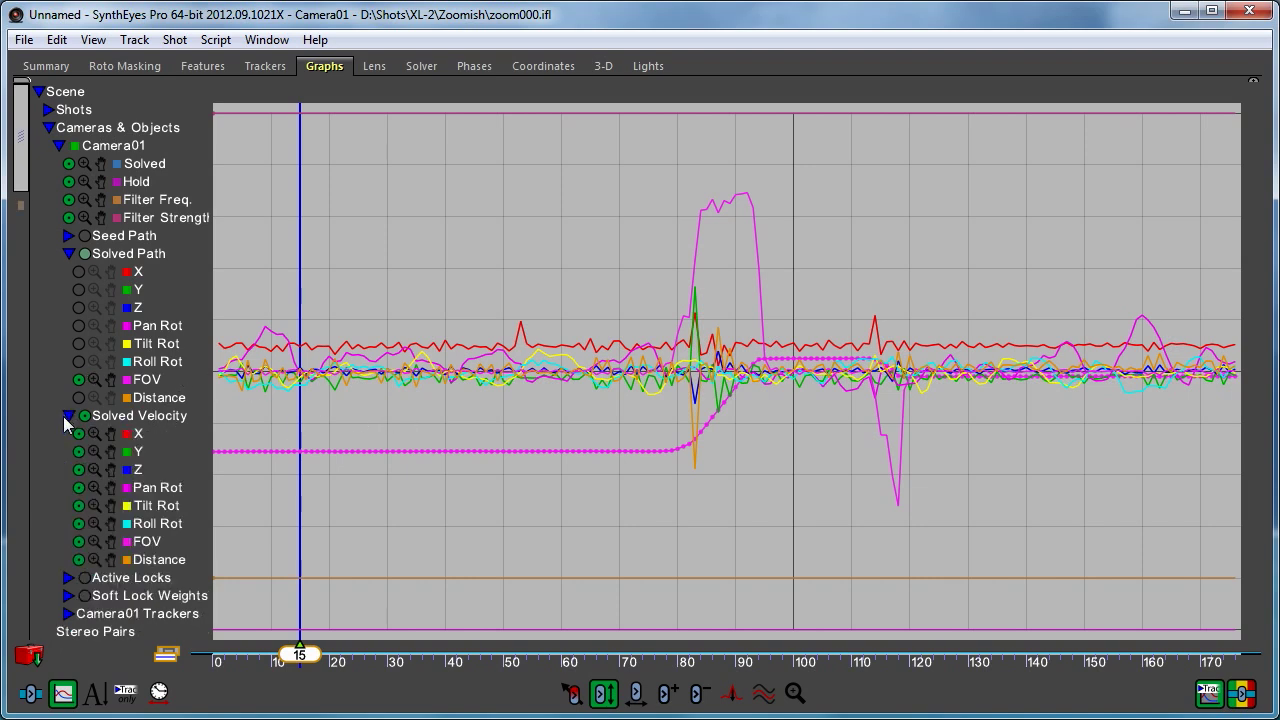
pyautogui.click(78, 435)
pyautogui.click(80, 453)
pyautogui.click(82, 472)
pyautogui.doubleClick(75, 491)
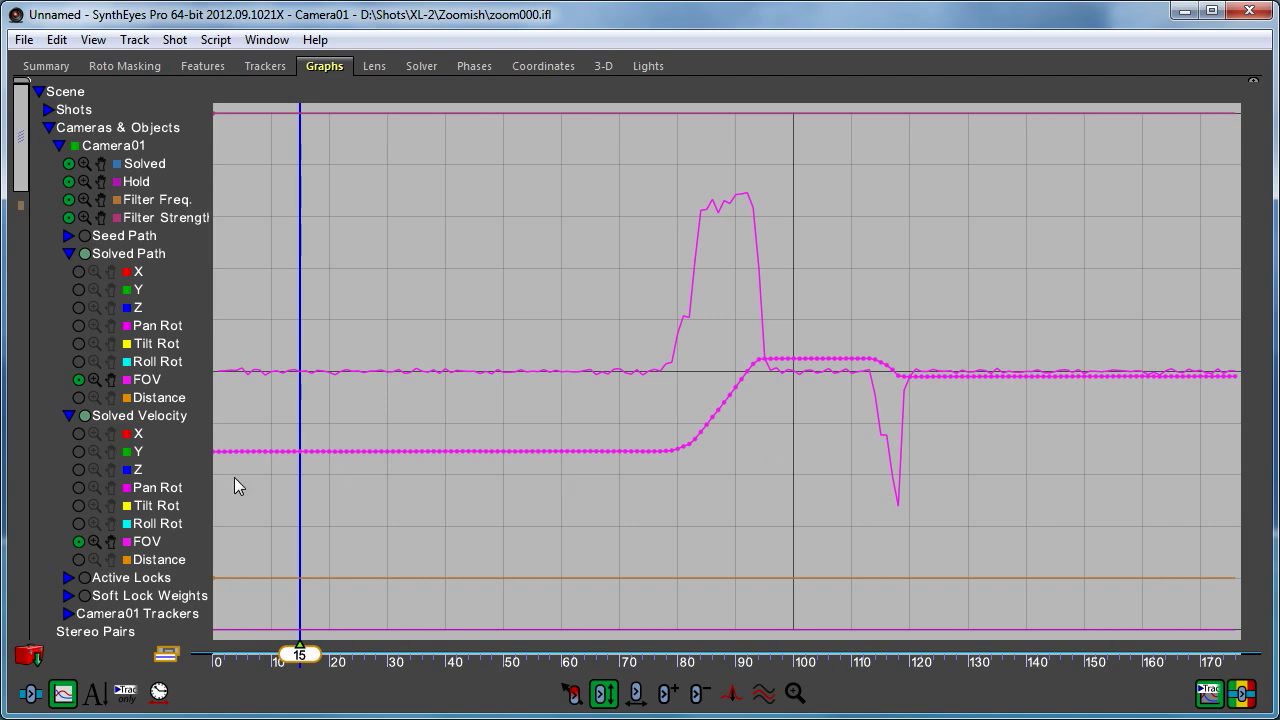
# Rescale and raise the FOV velocity curve, lower the solved FOV curve, and set the current frame to 75.
pyautogui.moveTo(94, 541); pyautogui.dragTo(110, 502)
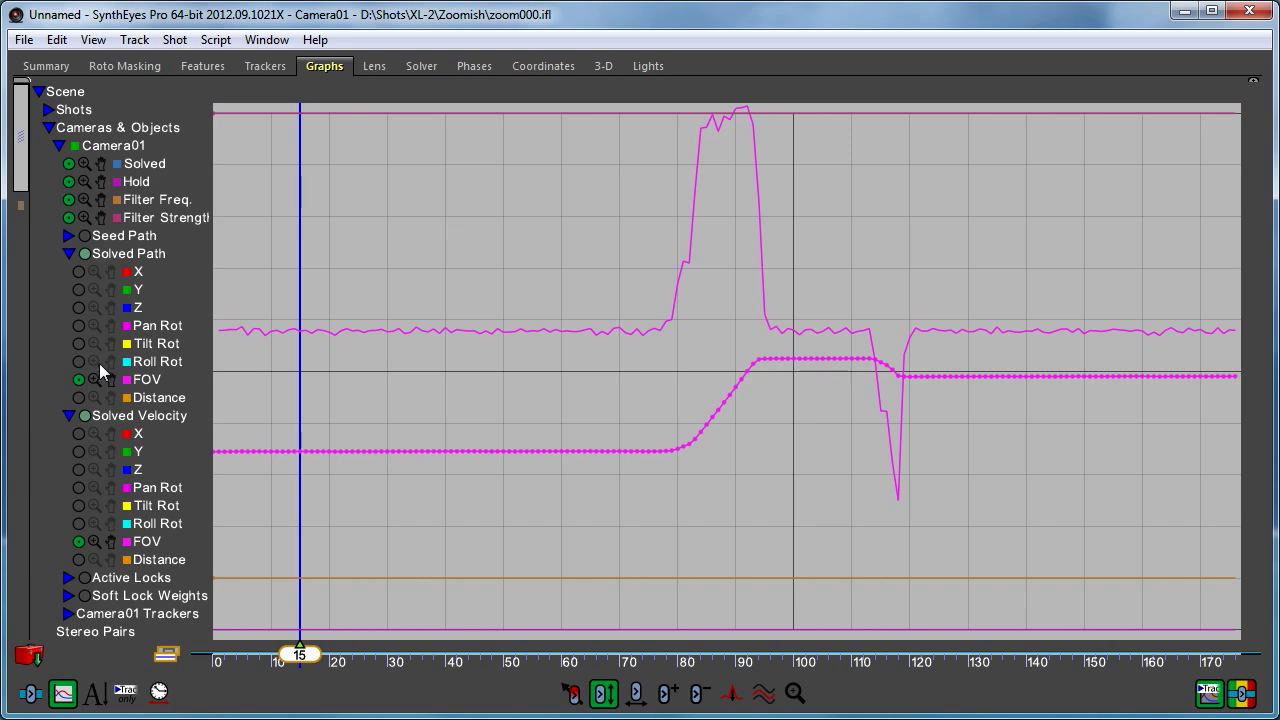
pyautogui.moveTo(110, 379); pyautogui.dragTo(110, 455)
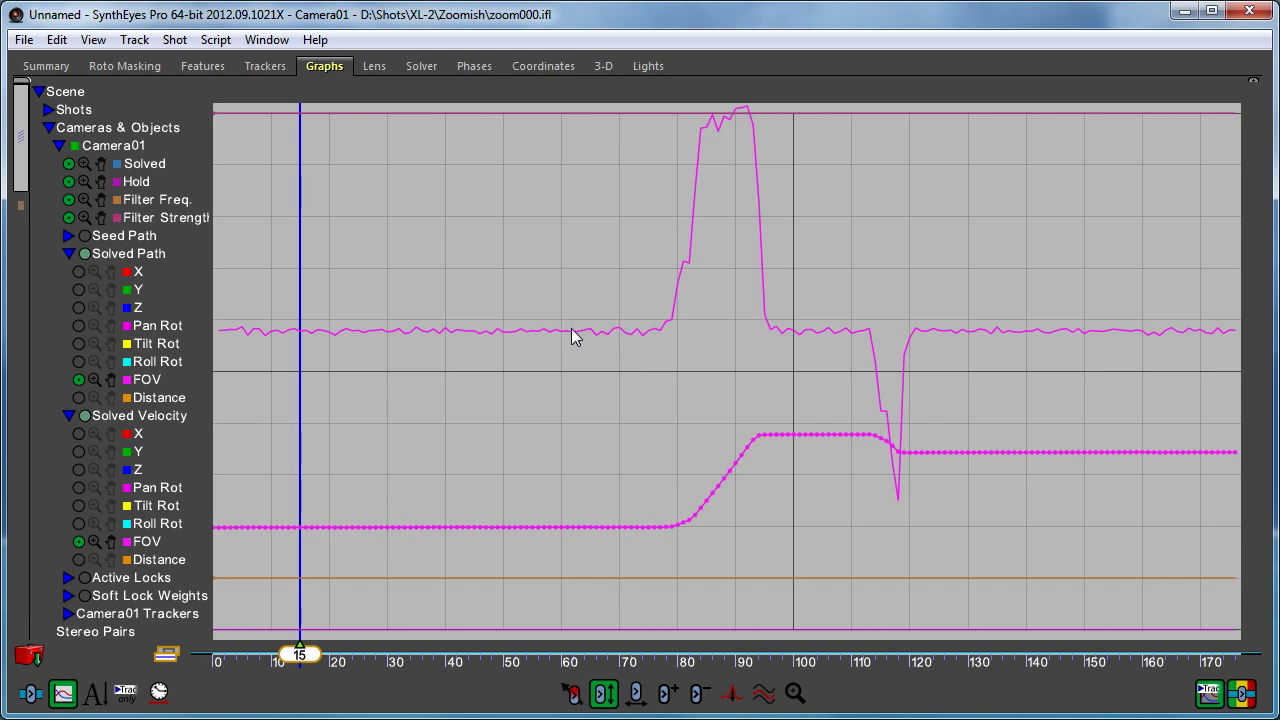
pyautogui.moveTo(571, 328)
pyautogui.moveTo(305, 658); pyautogui.dragTo(650, 668)
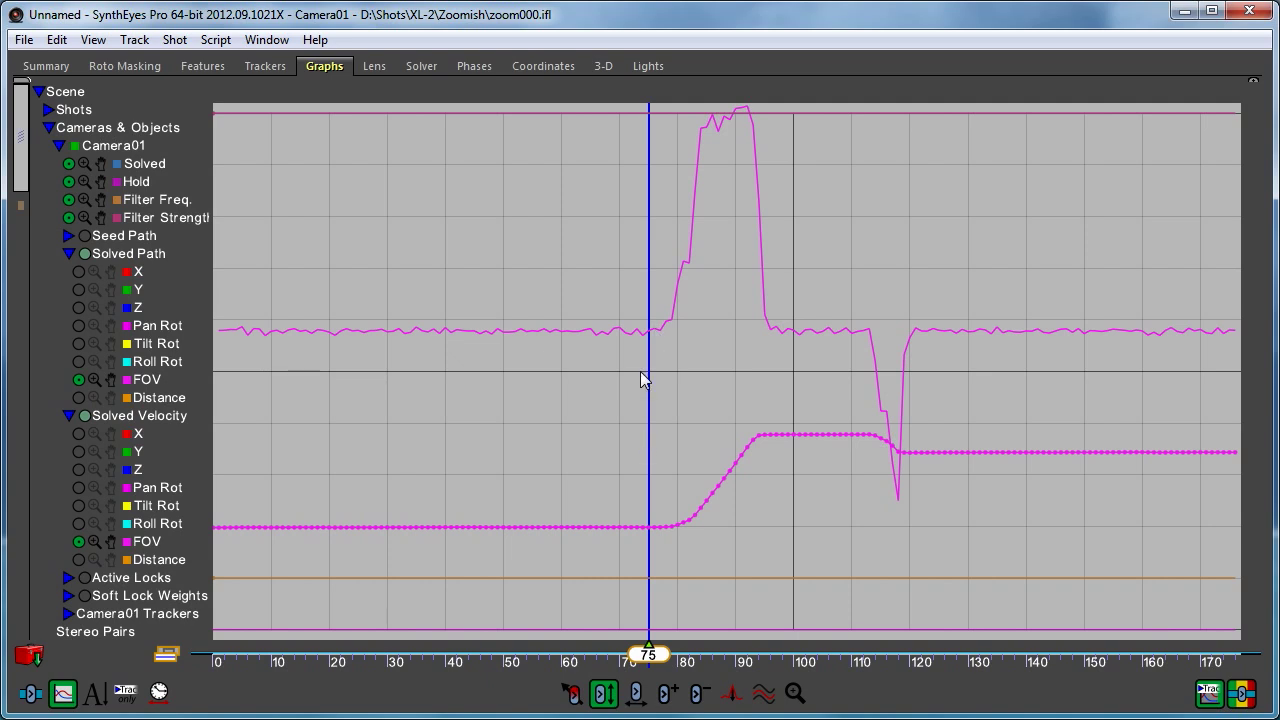
# Add a Clean Start phase in the phase editor and place it near the upper part of the empty layout.
pyautogui.click(476, 67)
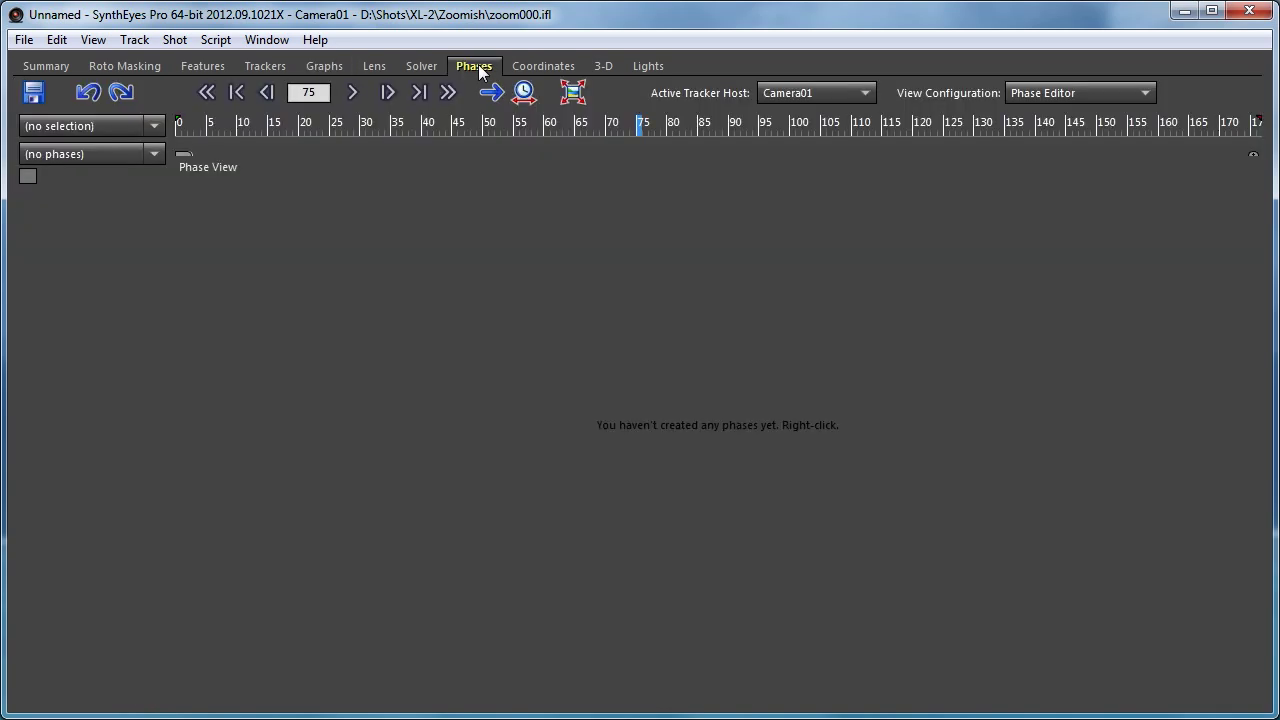
pyautogui.rightClick(319, 191)
pyautogui.moveTo(520, 502)
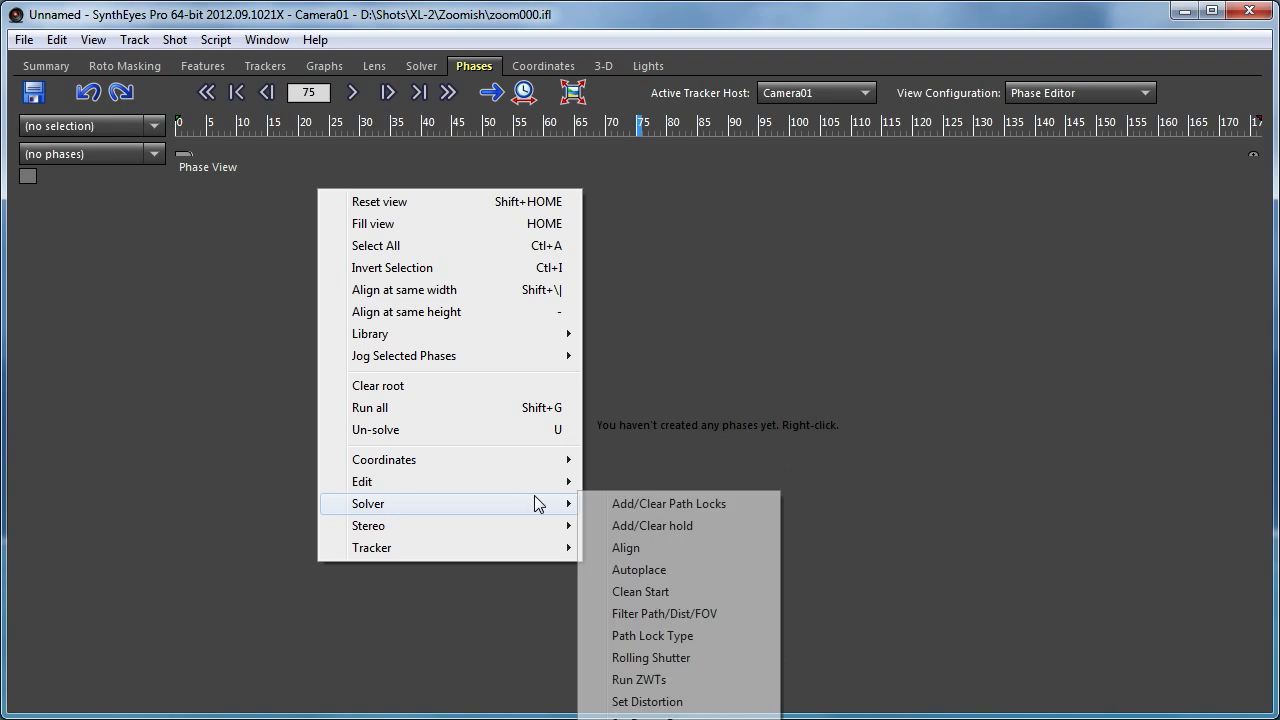
pyautogui.click(668, 590)
pyautogui.moveTo(307, 185); pyautogui.dragTo(358, 224)
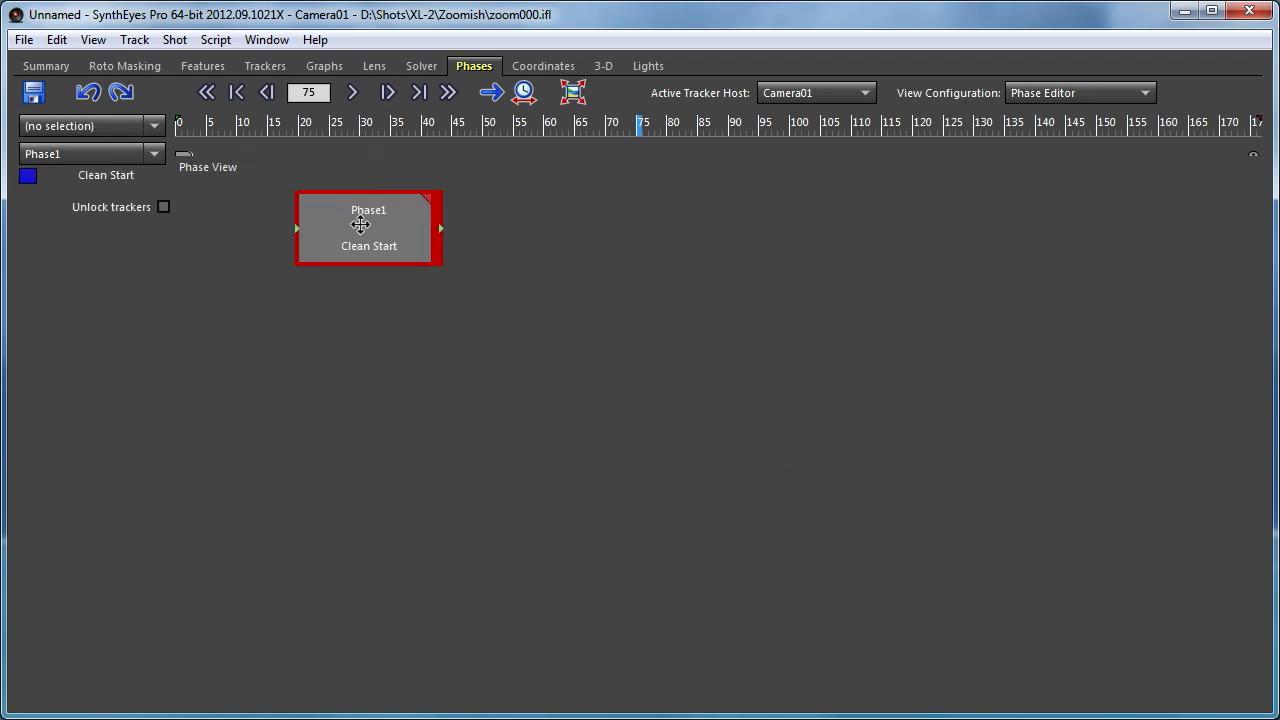
# Add a Solve phase following Clean Start, line it up beside that phase, and disable its Autoplace option.
pyautogui.rightClick(607, 238)
pyautogui.moveTo(815, 553)
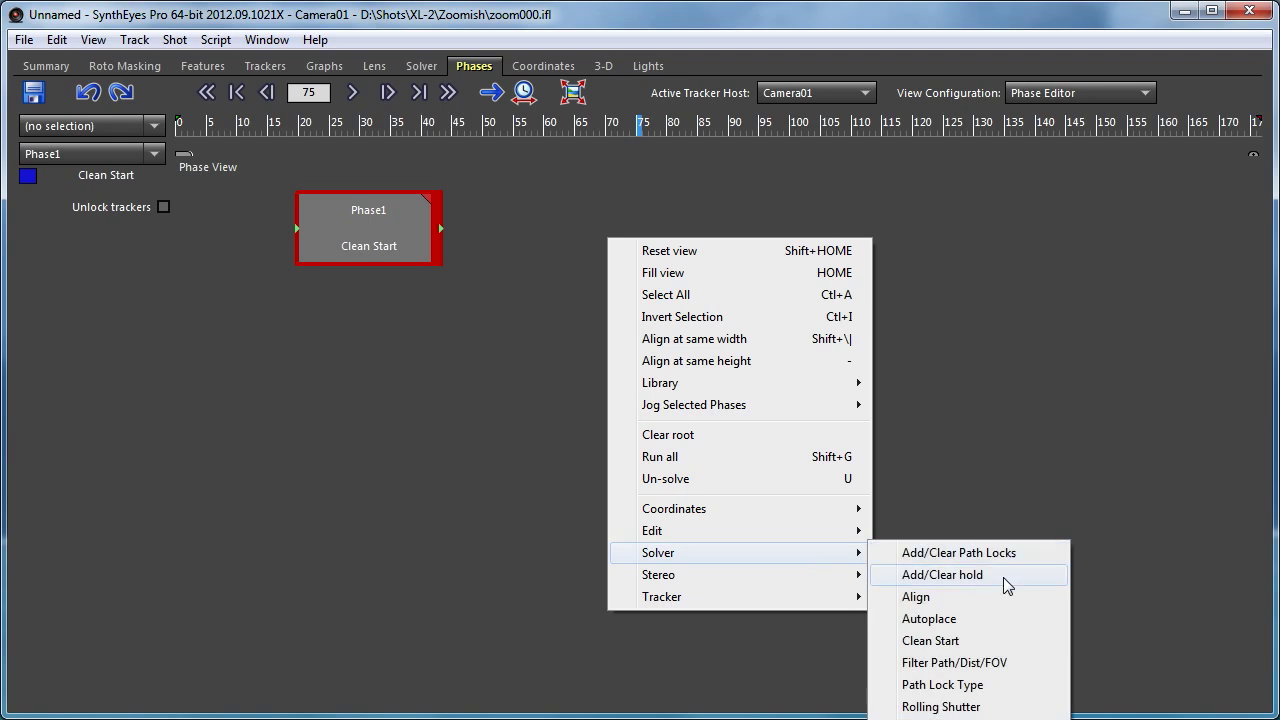
pyautogui.click(905, 718)
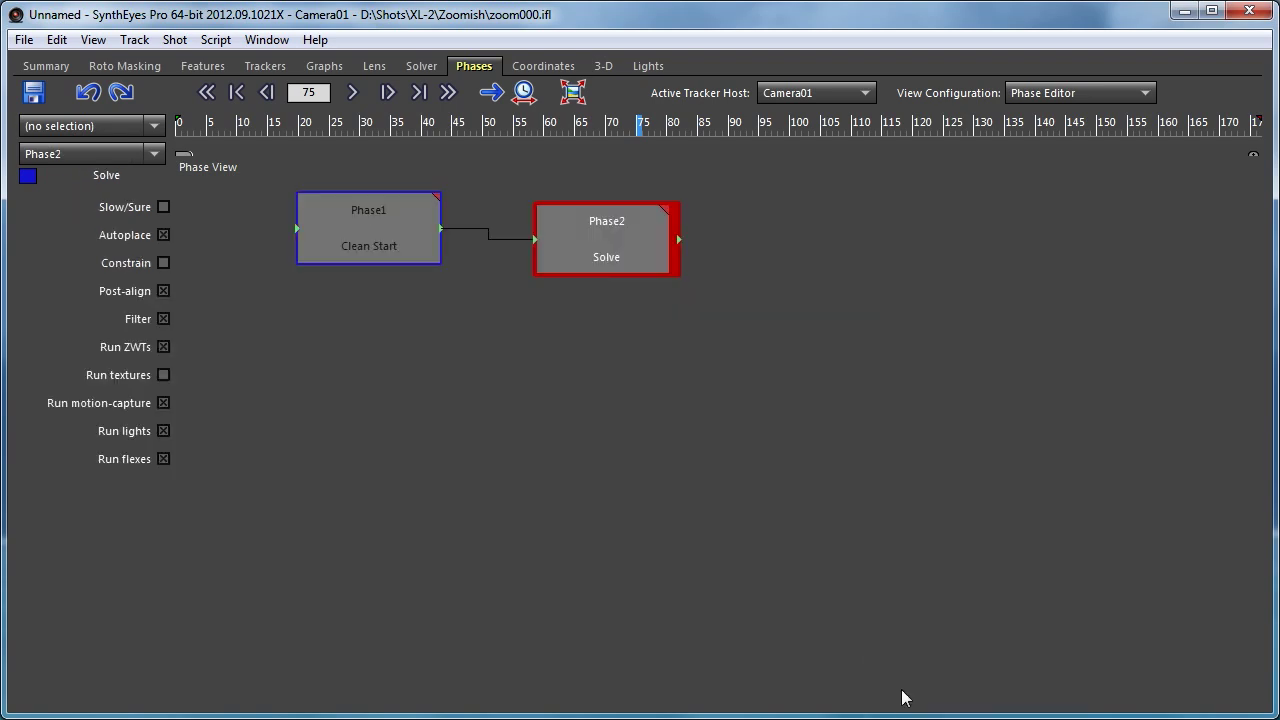
pyautogui.moveTo(624, 245); pyautogui.dragTo(699, 234)
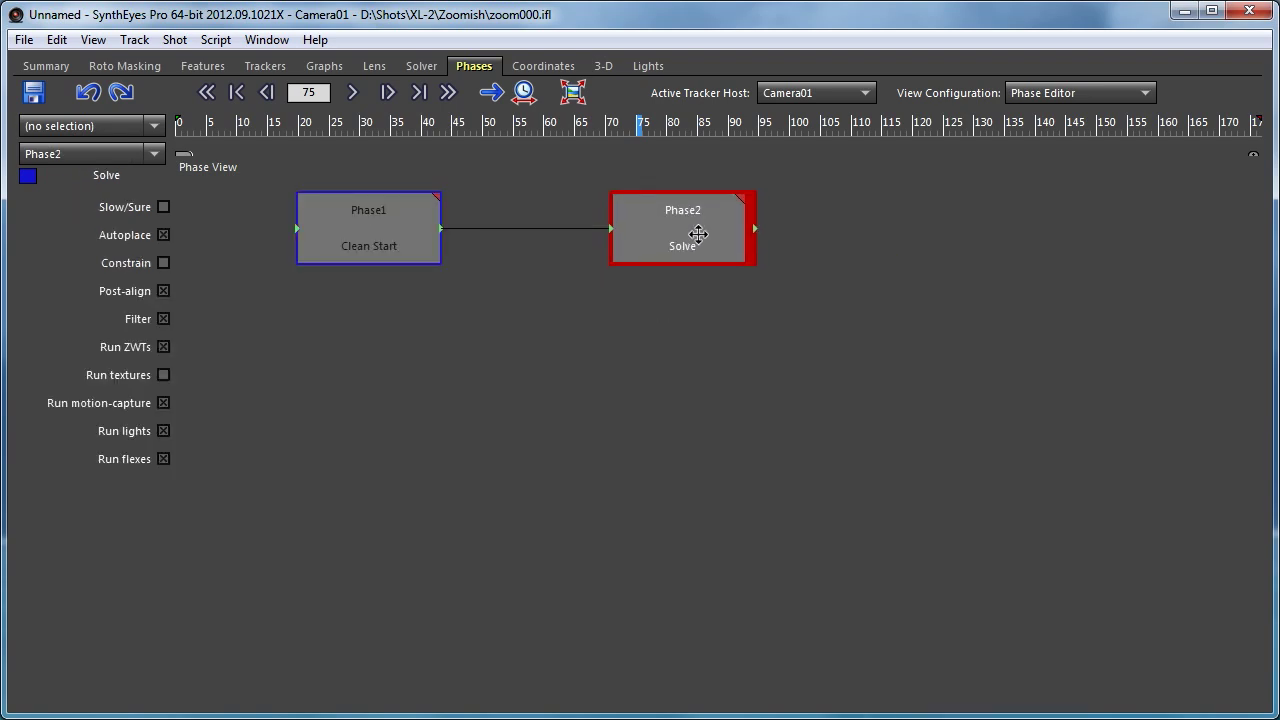
pyautogui.click(165, 234)
# Add a Flatten FOV phase following the Solve phase and place it below the first two phases.
pyautogui.rightClick(467, 378)
pyautogui.moveTo(608, 657)
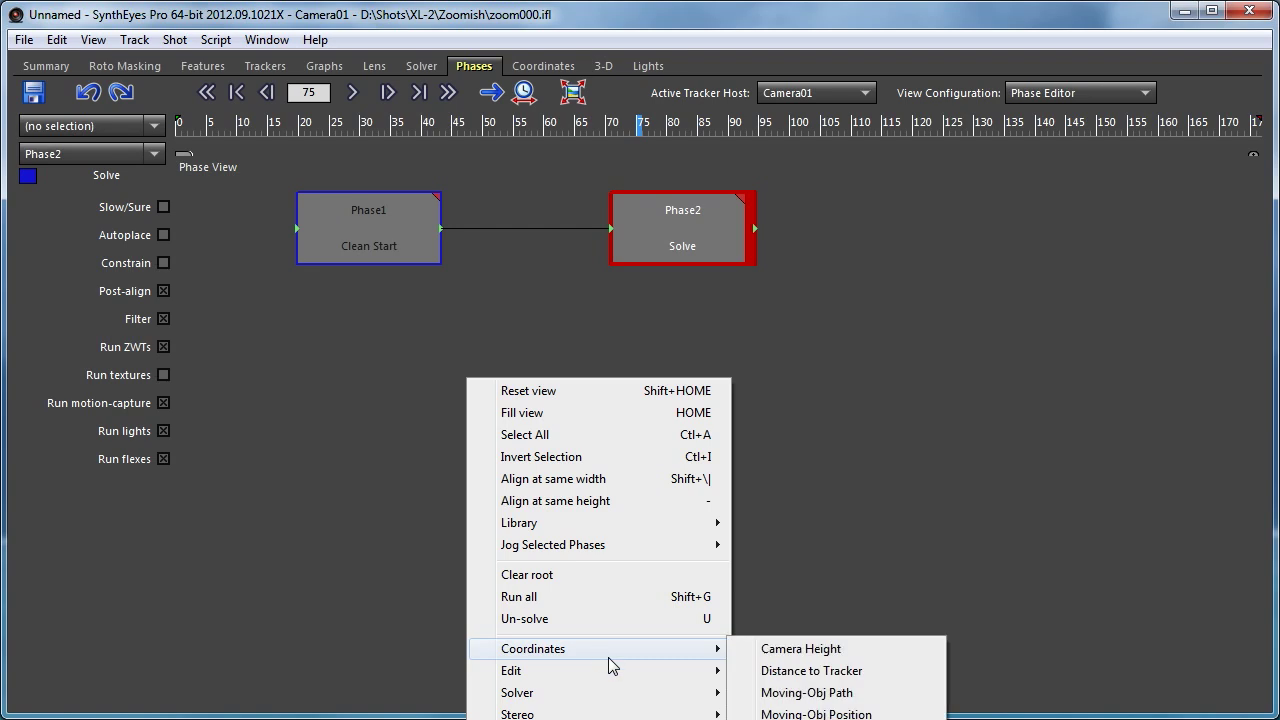
pyautogui.moveTo(663, 660)
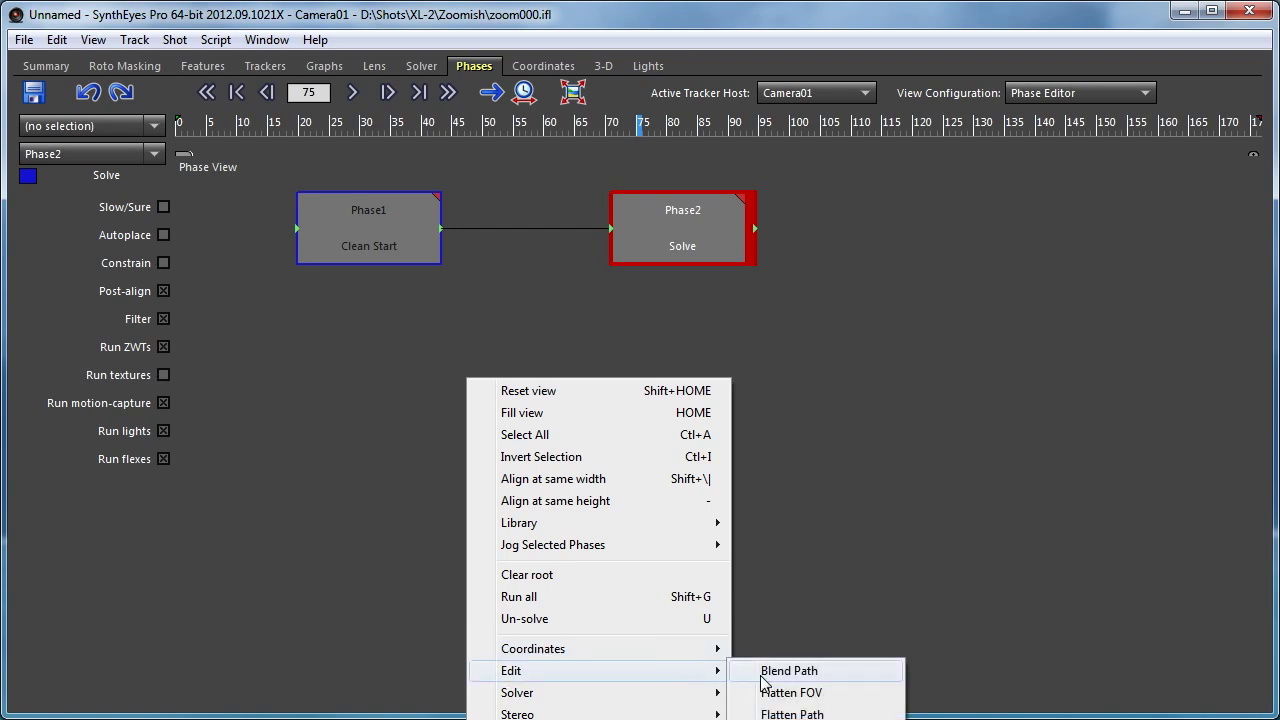
pyautogui.click(789, 693)
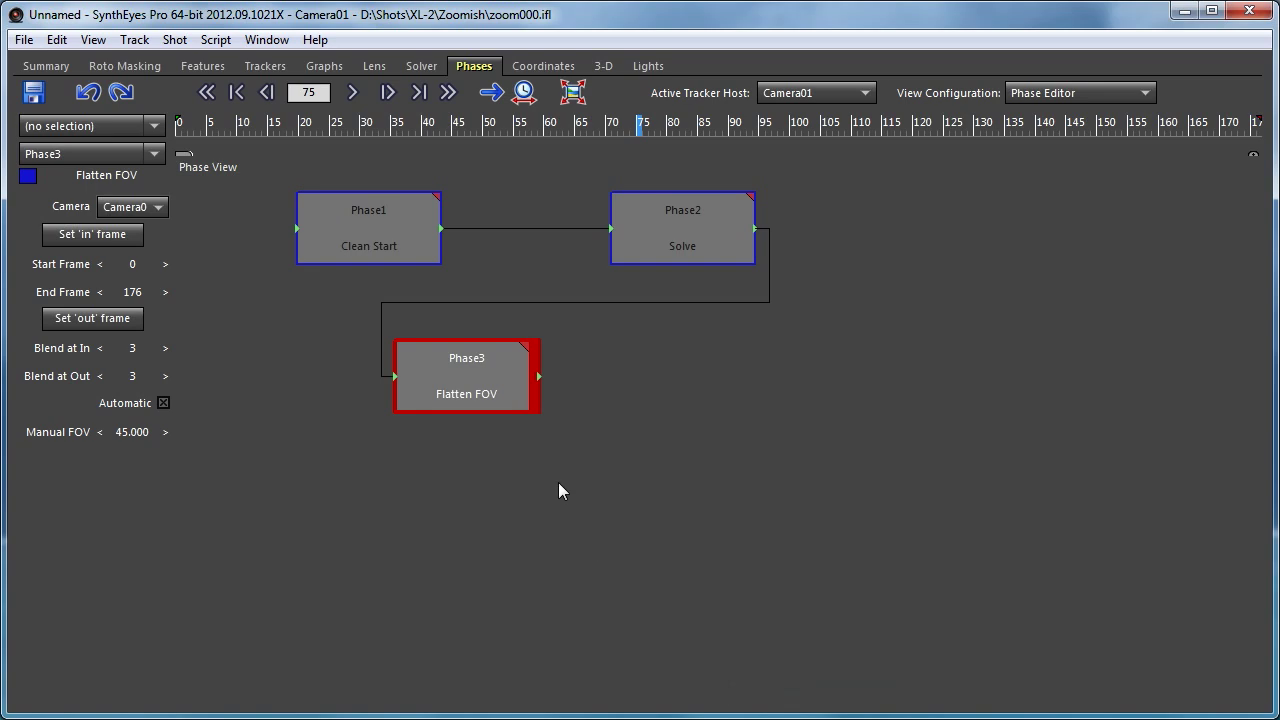
pyautogui.moveTo(434, 374); pyautogui.dragTo(411, 360)
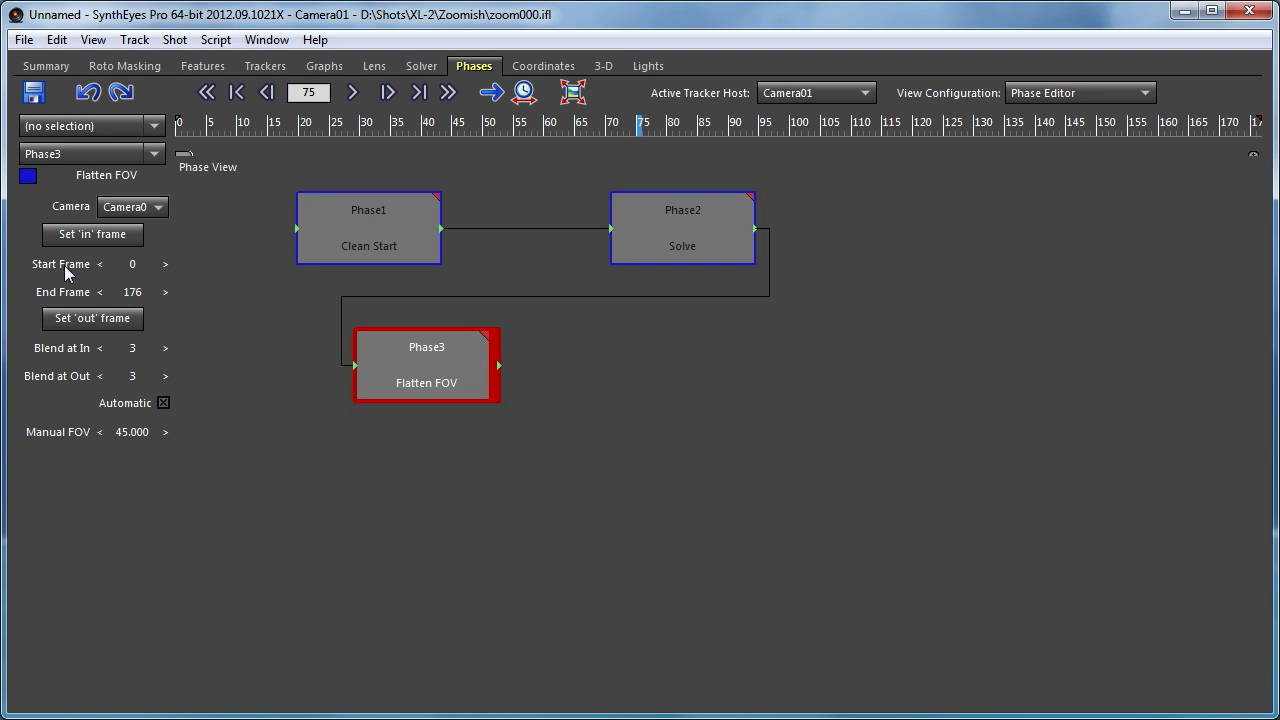
# Set the Flatten FOV phase's end frame to 75 and Blend at In to 0, and run it.
pyautogui.click(87, 319)
pyautogui.rightClick(133, 352)
pyautogui.click(486, 336)
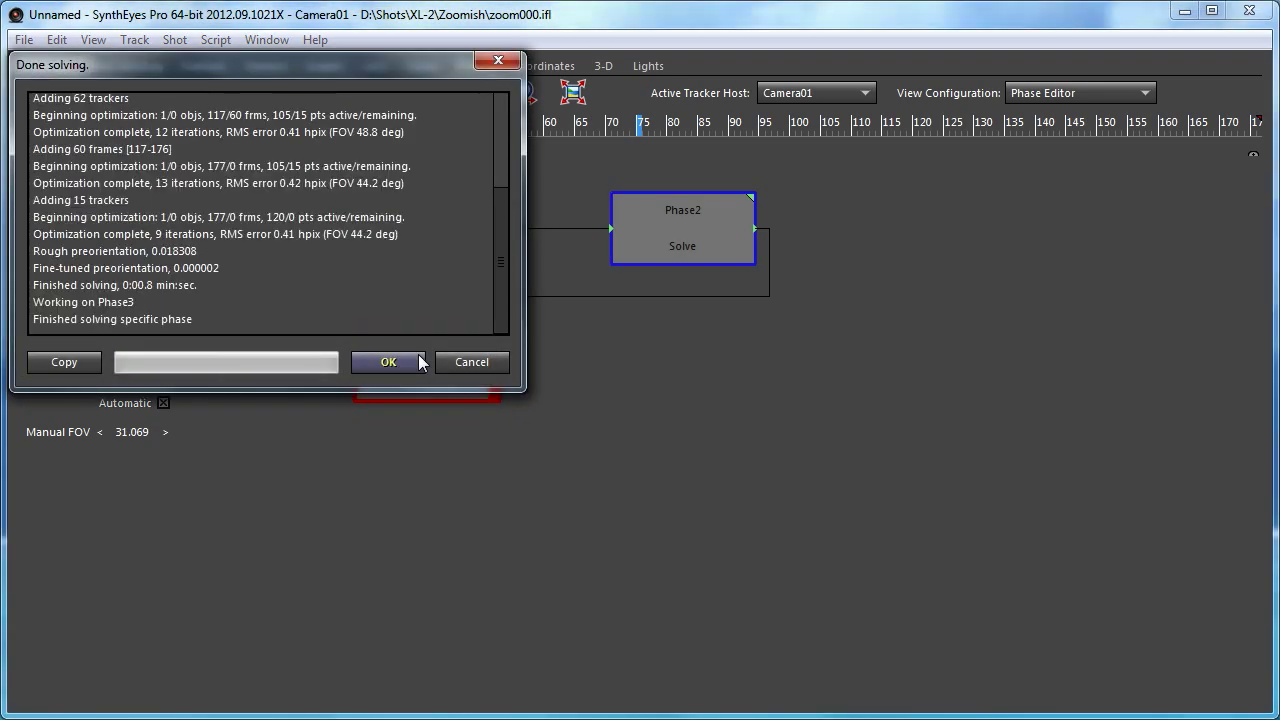
pyautogui.click(386, 362)
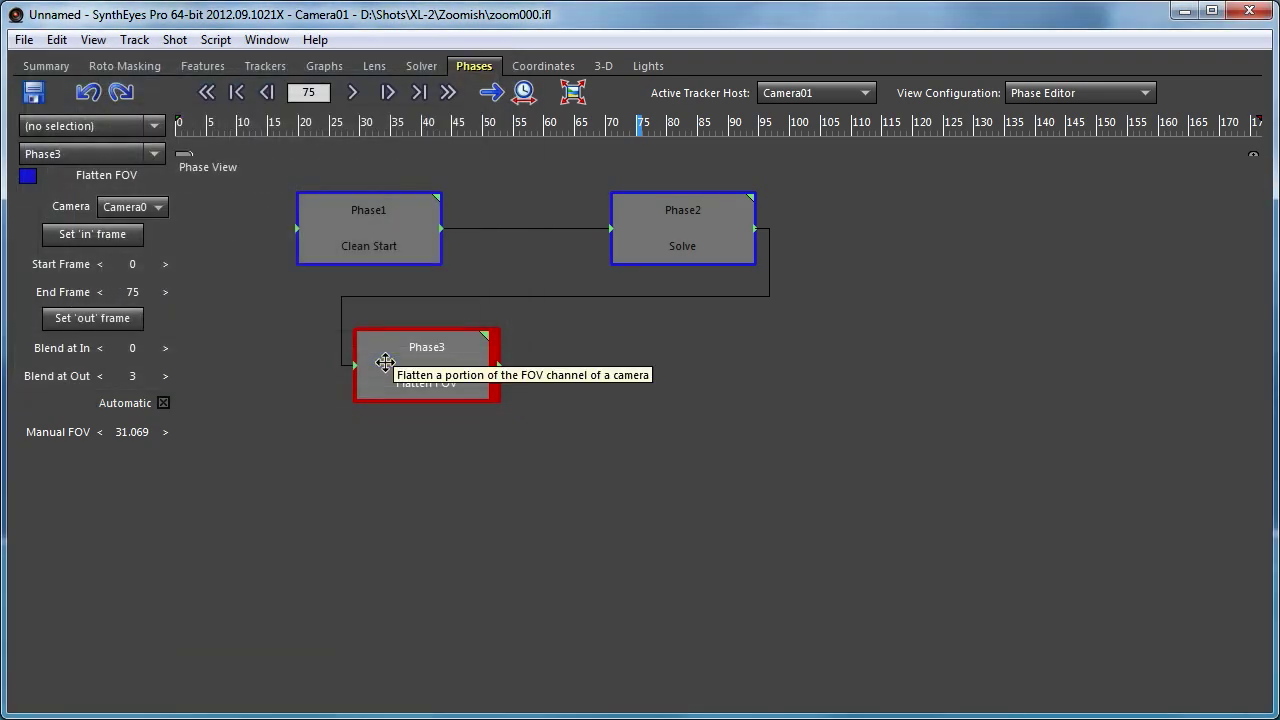
# Check the flattened FOV curve in the graph editor and set the current frame to 97, just after the first zoom.
pyautogui.click(318, 66)
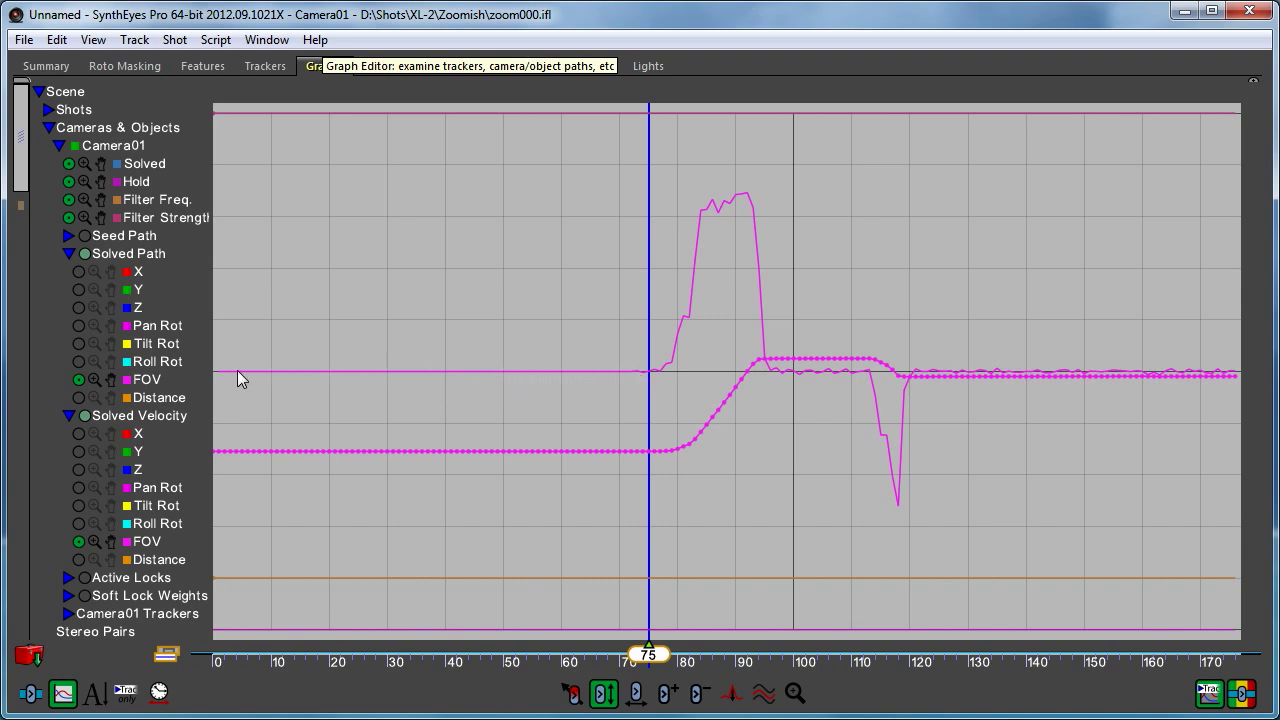
pyautogui.moveTo(229, 371)
pyautogui.moveTo(649, 655); pyautogui.dragTo(776, 656)
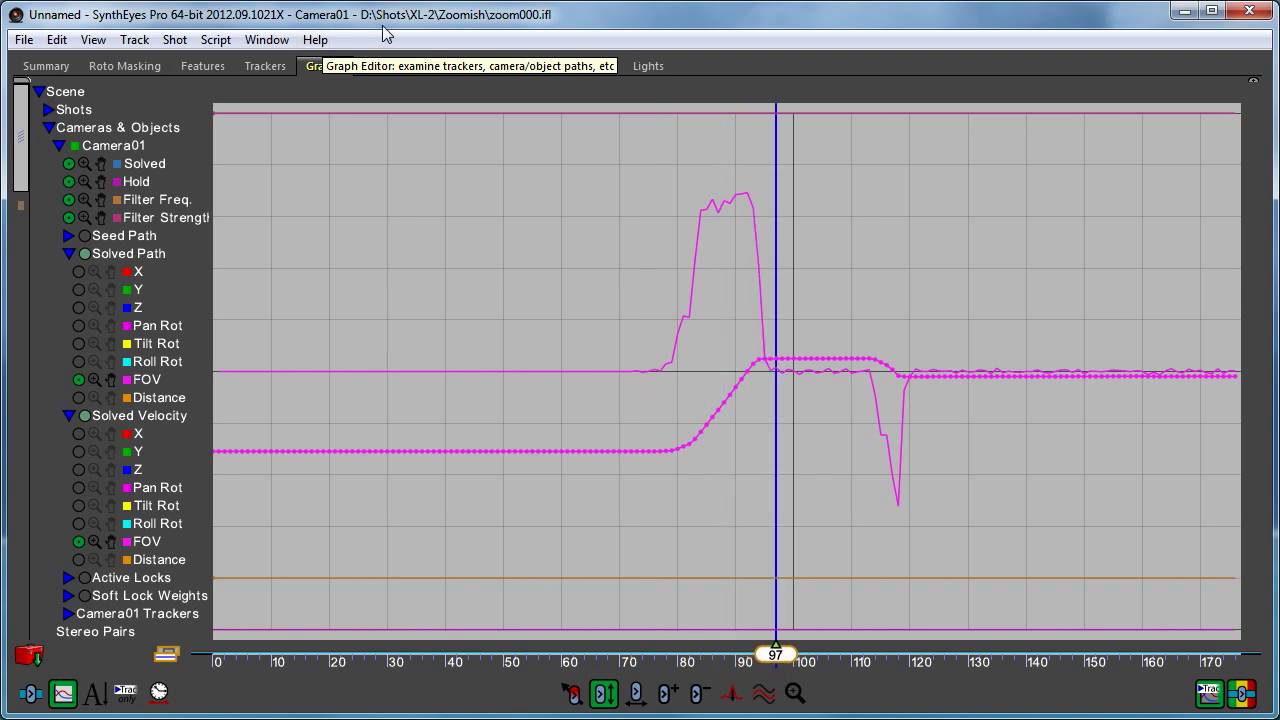
# Add a second Flatten FOV phase following Phase3 and place it beside that phase.
pyautogui.click(474, 67)
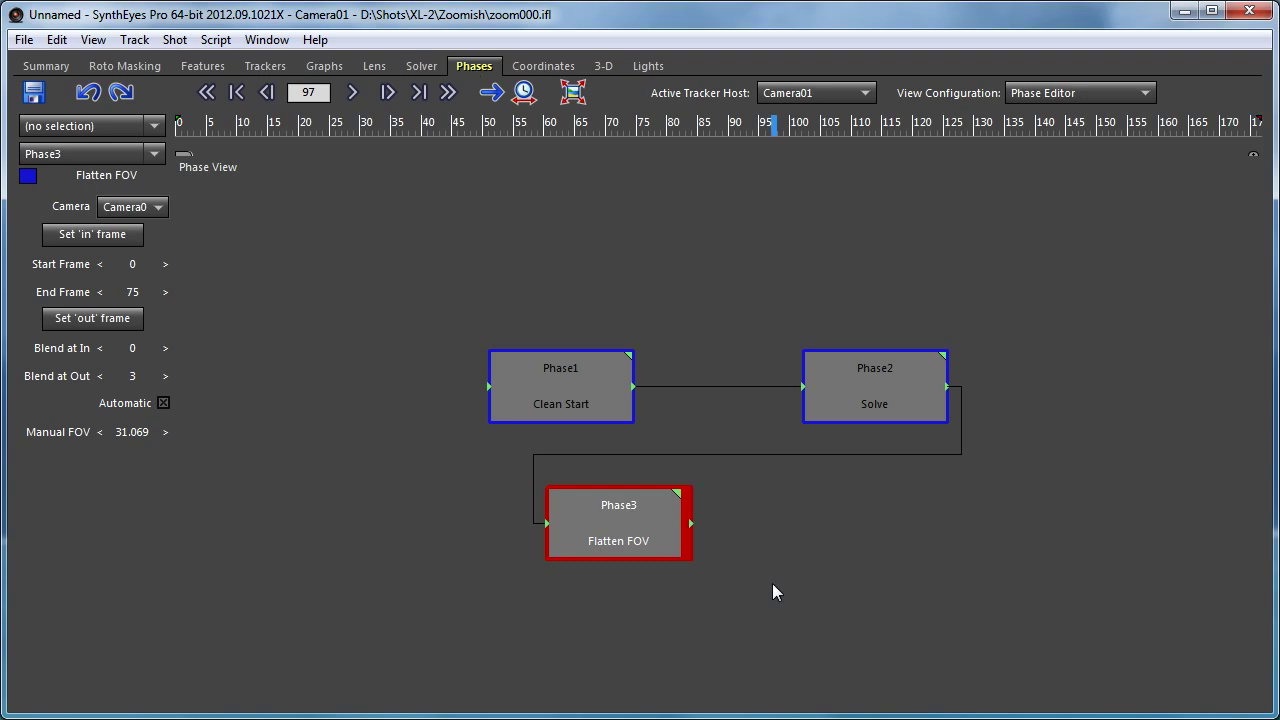
pyautogui.rightClick(720, 242)
pyautogui.moveTo(804, 540)
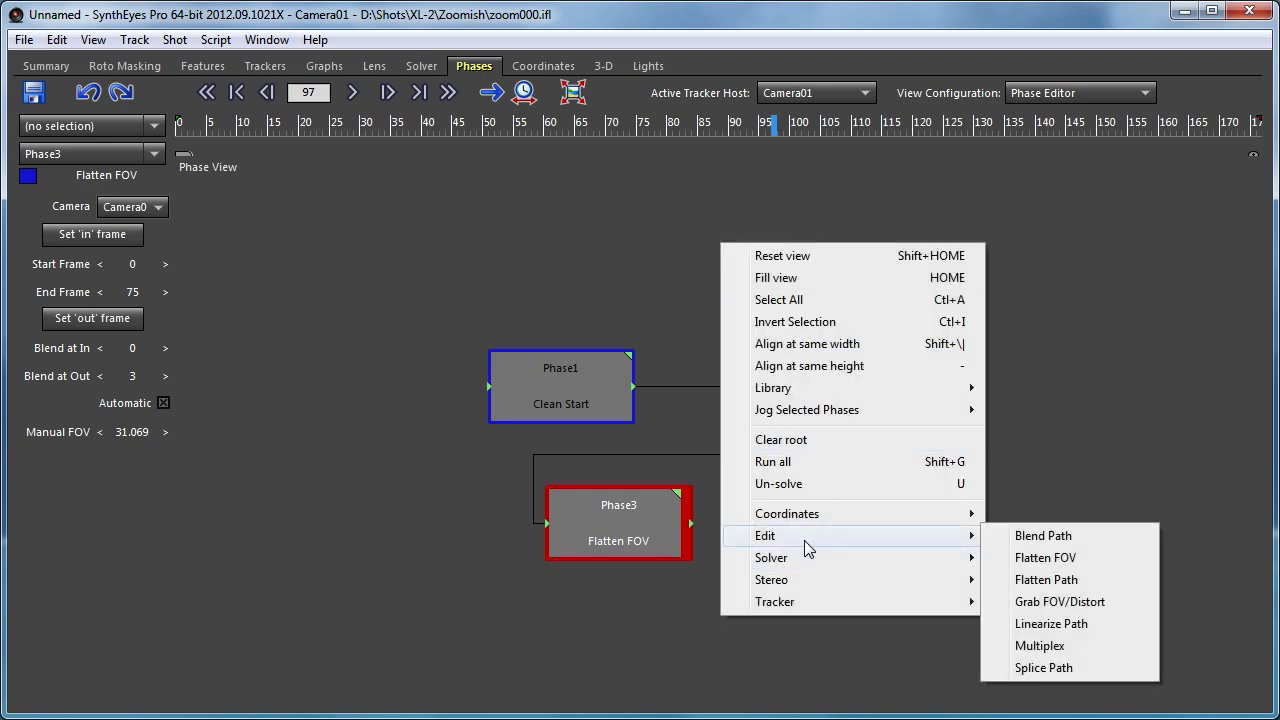
pyautogui.click(1045, 557)
pyautogui.moveTo(733, 257); pyautogui.dragTo(821, 520)
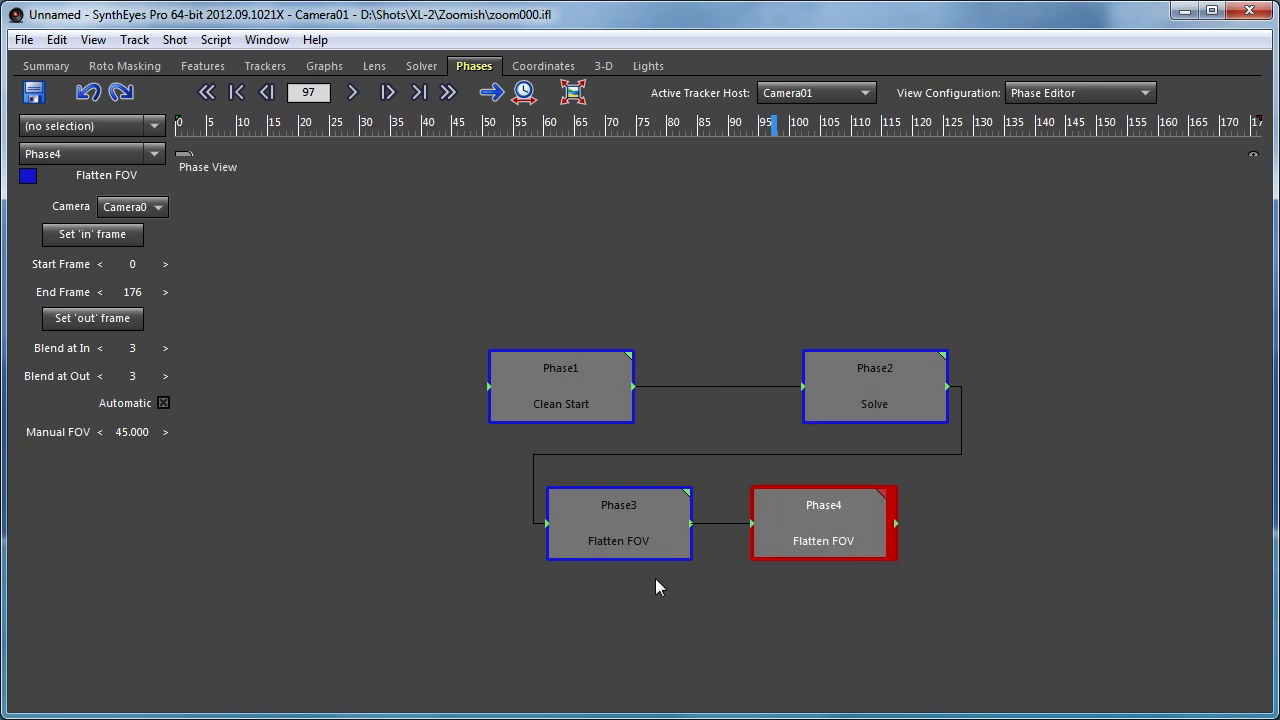
pyautogui.moveTo(741, 591); pyautogui.dragTo(613, 476, button='middle')
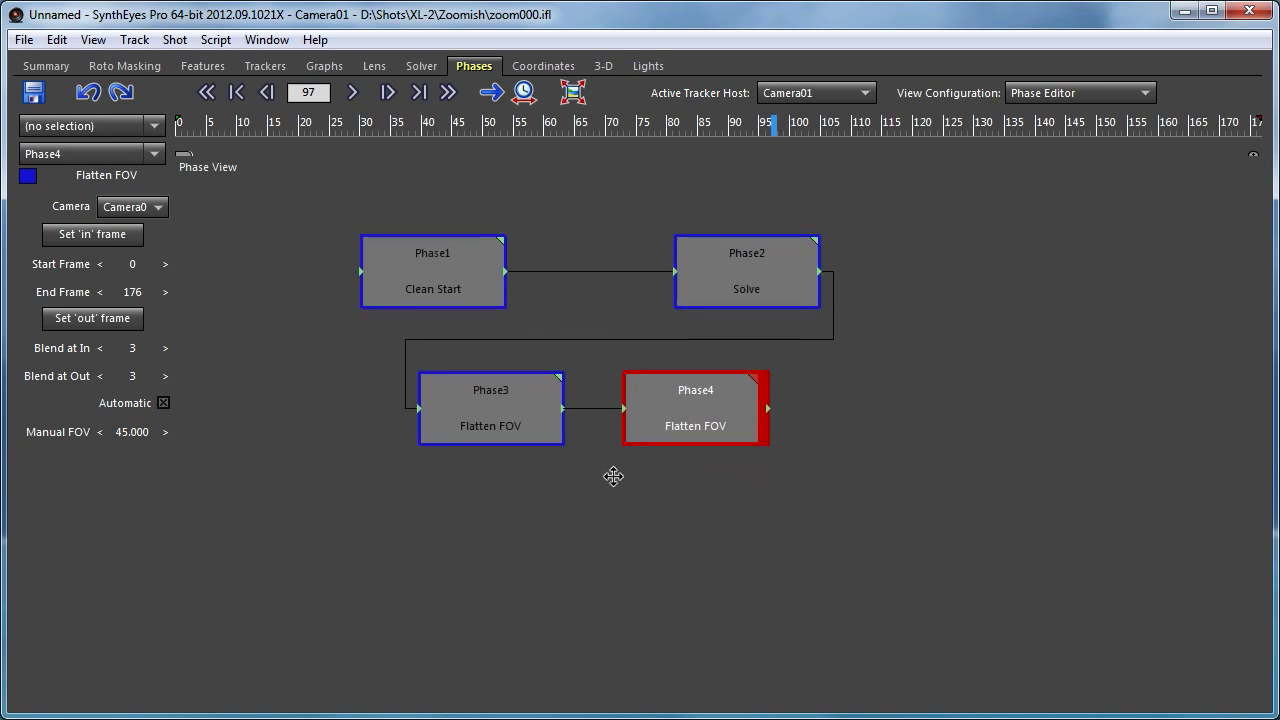
# Set Phase4's start frame to 97 and end frame to 112, just before the second zoom, and run the phase.
pyautogui.click(92, 236)
pyautogui.click(320, 66)
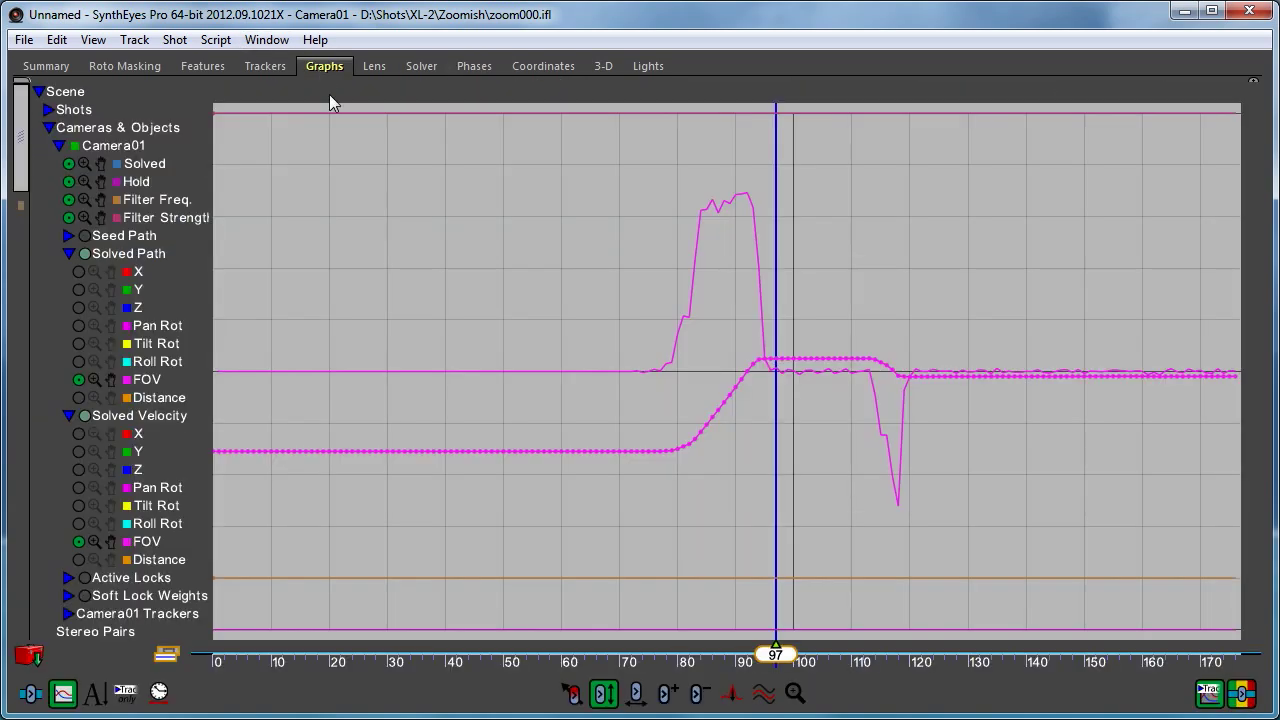
pyautogui.moveTo(899, 666); pyautogui.dragTo(863, 664)
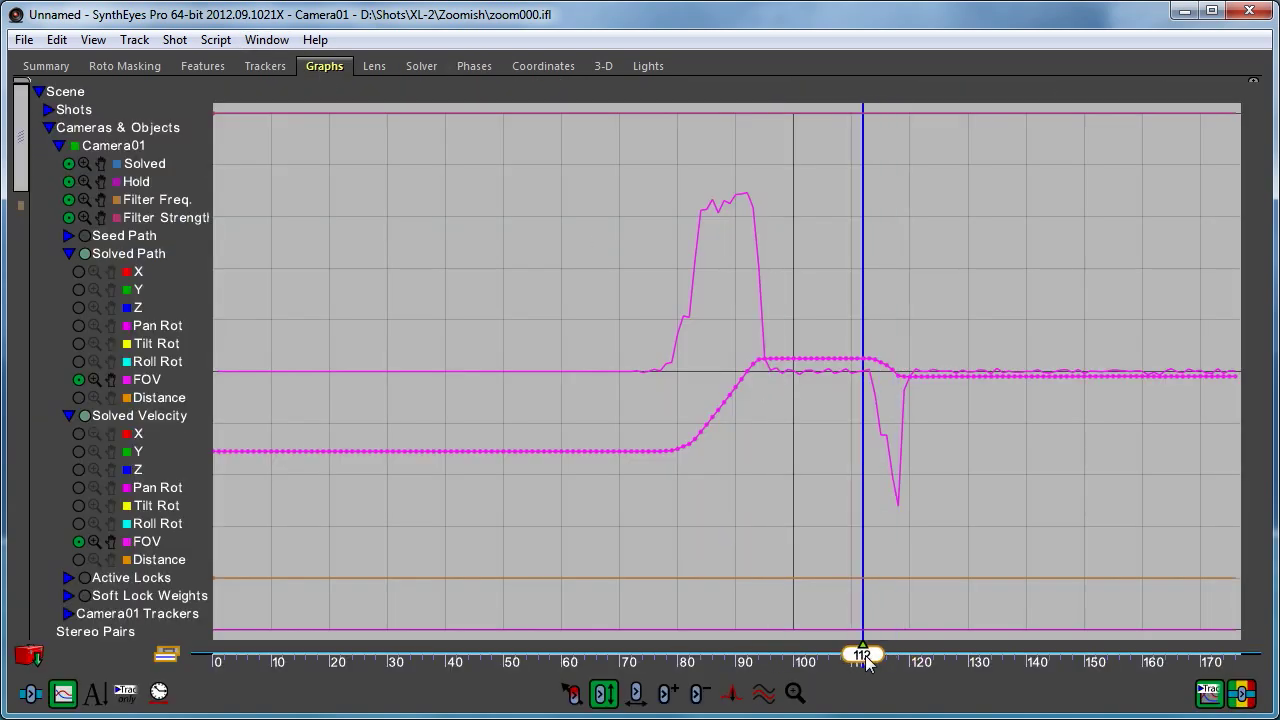
pyautogui.click(474, 66)
pyautogui.click(75, 316)
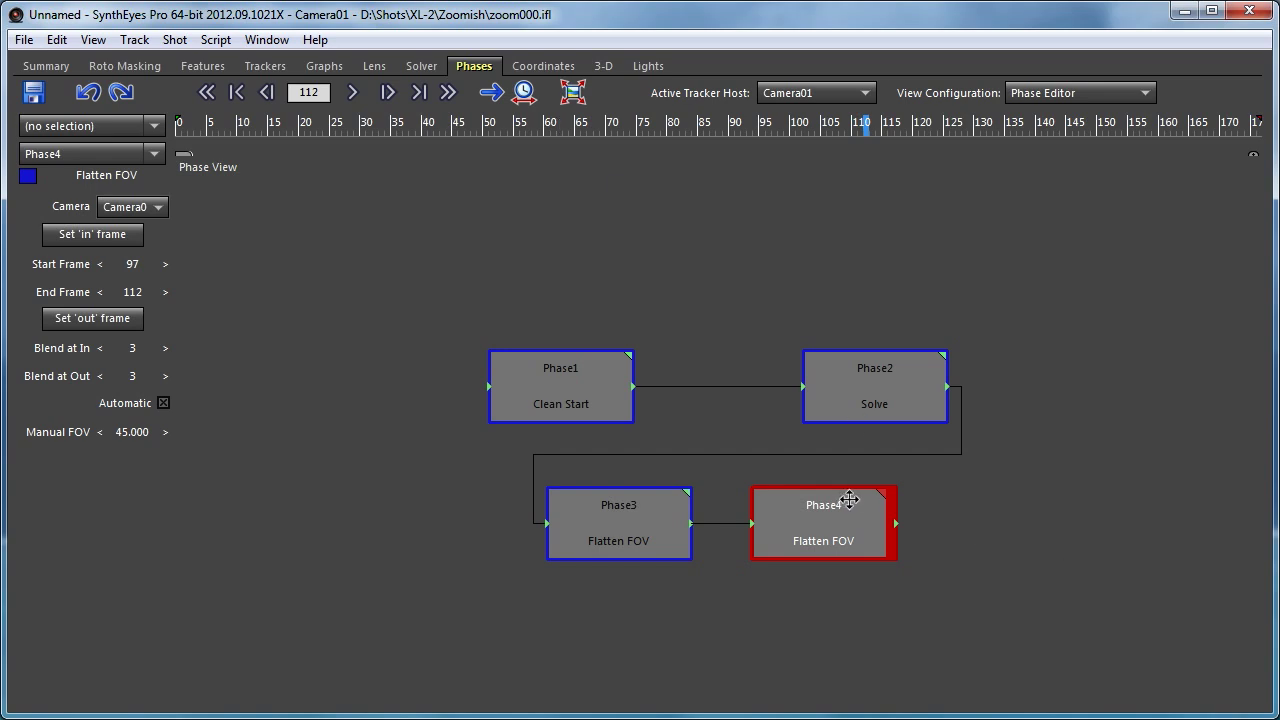
pyautogui.click(884, 498)
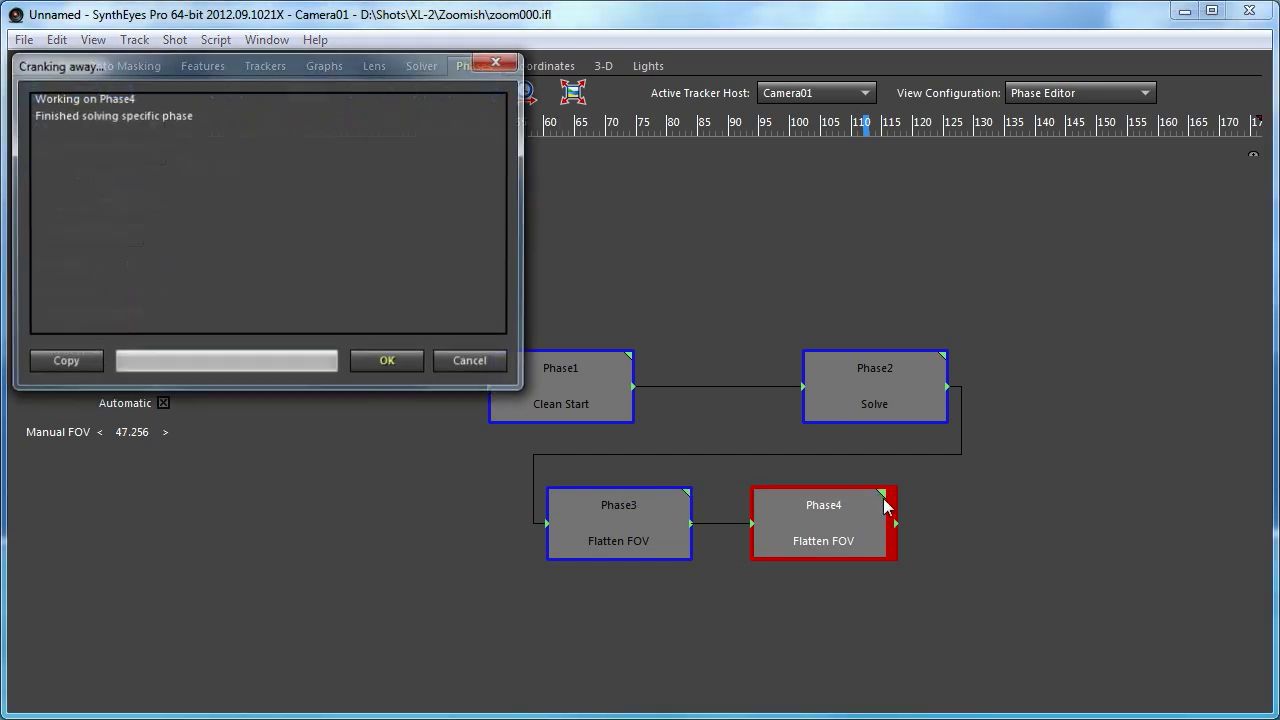
pyautogui.click(386, 364)
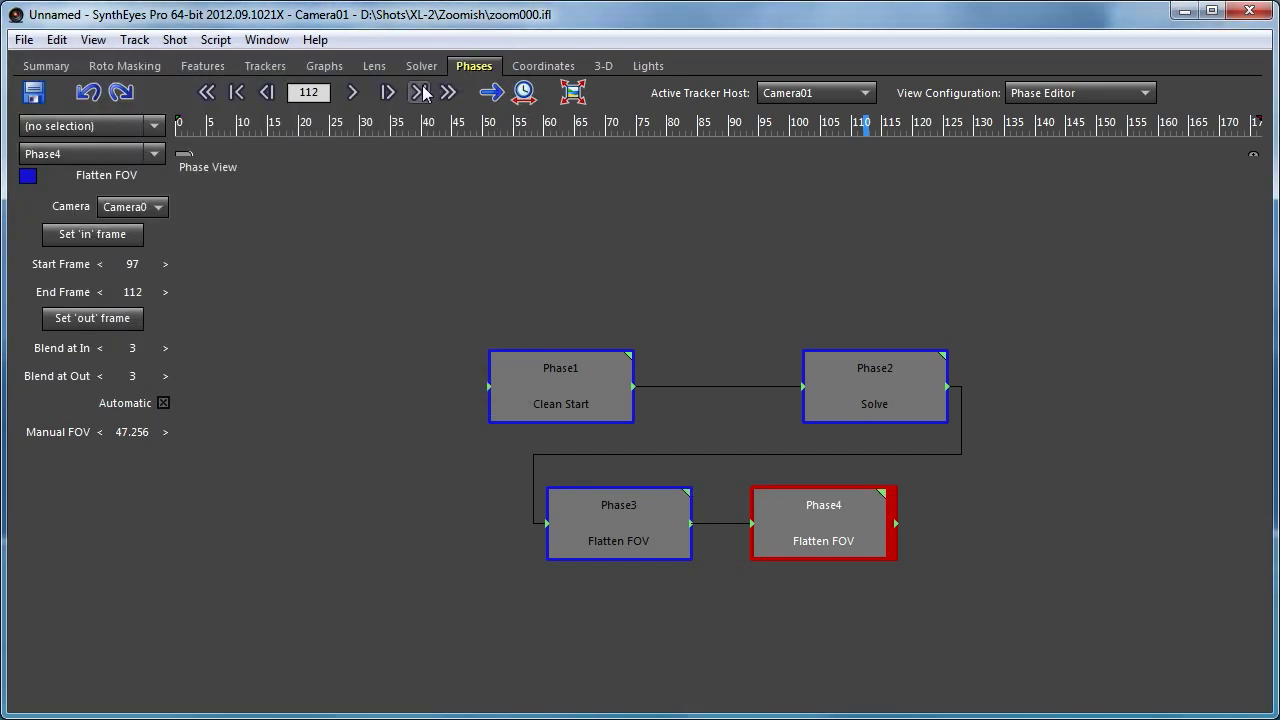
# Check the FOV curve in the graph editor and set the current frame to 122, just after the second zoom.
pyautogui.click(316, 67)
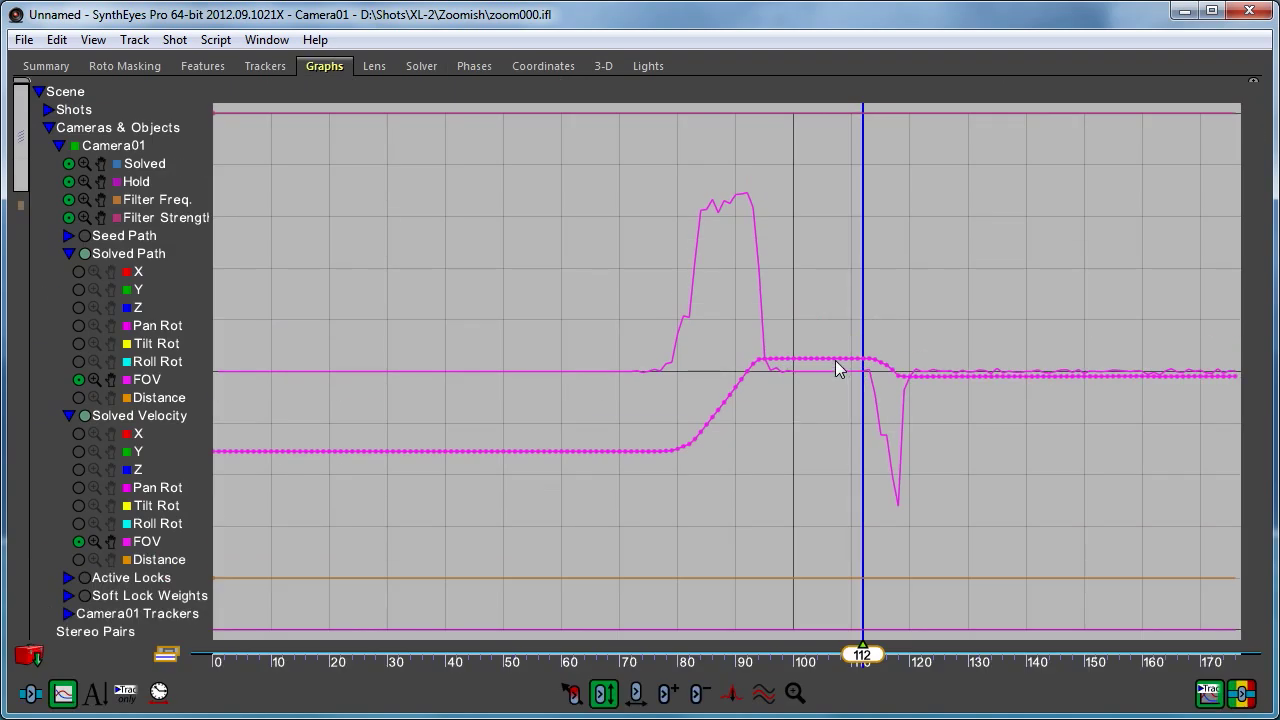
pyautogui.moveTo(866, 655)
pyautogui.mouseDown()
pyautogui.moveTo(940, 656)
pyautogui.moveTo(923, 662)
pyautogui.mouseUp()
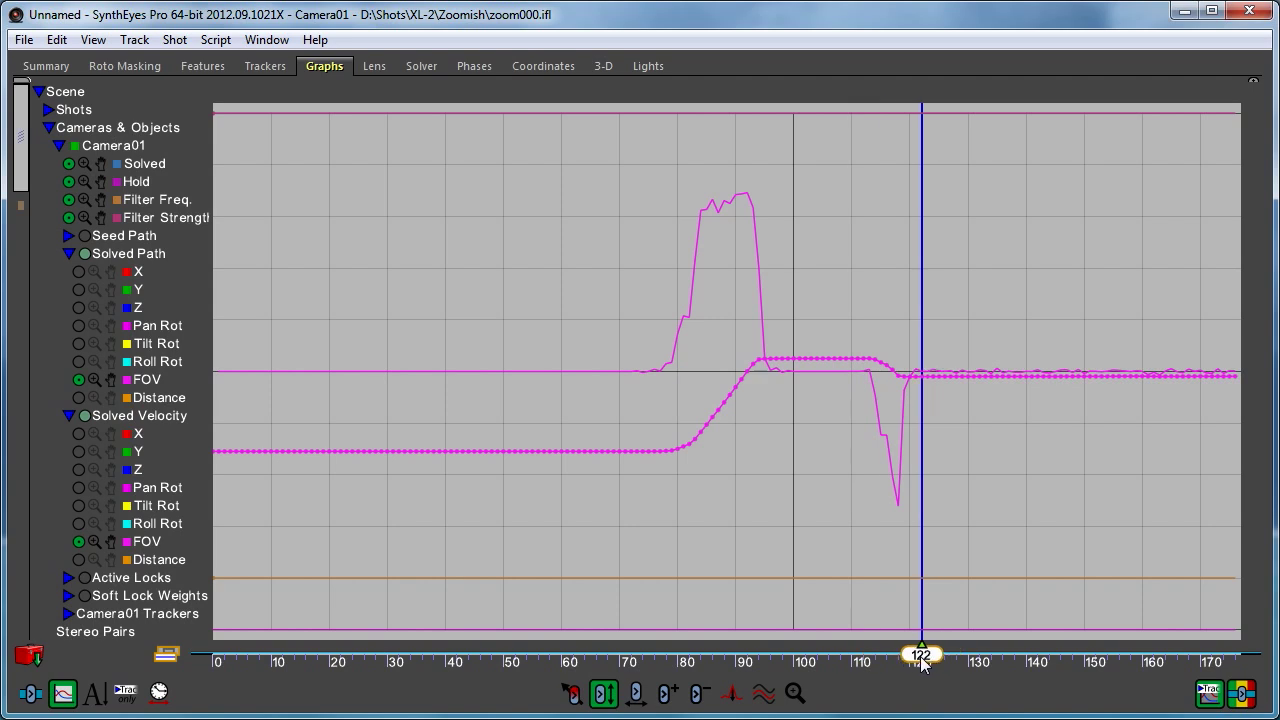
pyautogui.click(475, 66)
# Shift Phase3 and Phase4 together to make room and add a third Flatten FOV phase beside Phase4.
pyautogui.moveTo(500, 609); pyautogui.dragTo(940, 486)
pyautogui.moveTo(832, 517); pyautogui.dragTo(713, 506)
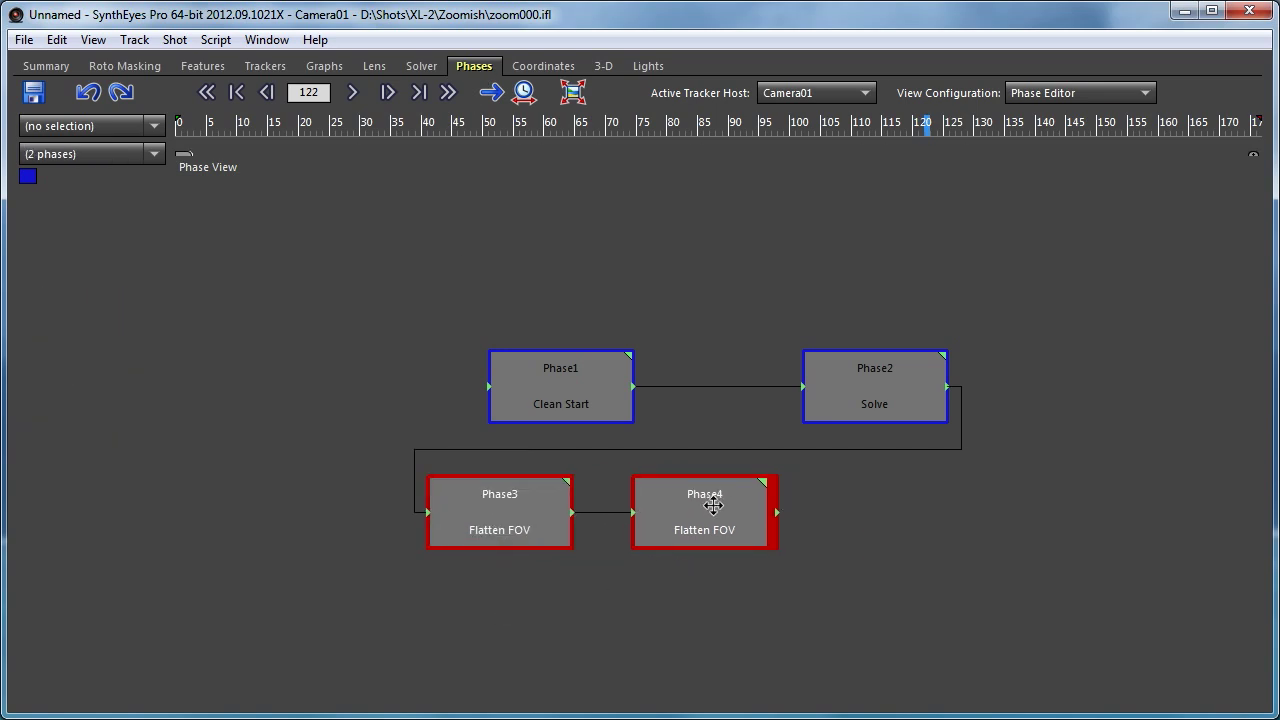
pyautogui.rightClick(871, 517)
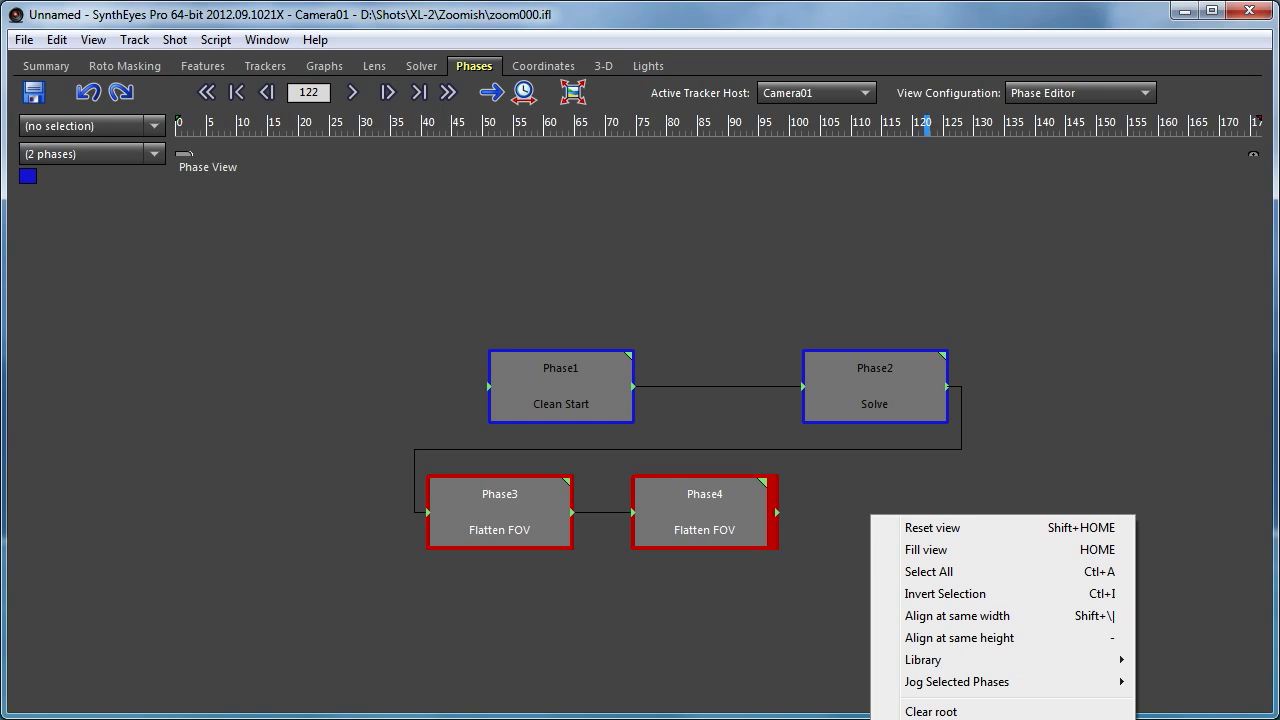
pyautogui.click(871, 517)
pyautogui.moveTo(866, 518); pyautogui.dragTo(890, 512)
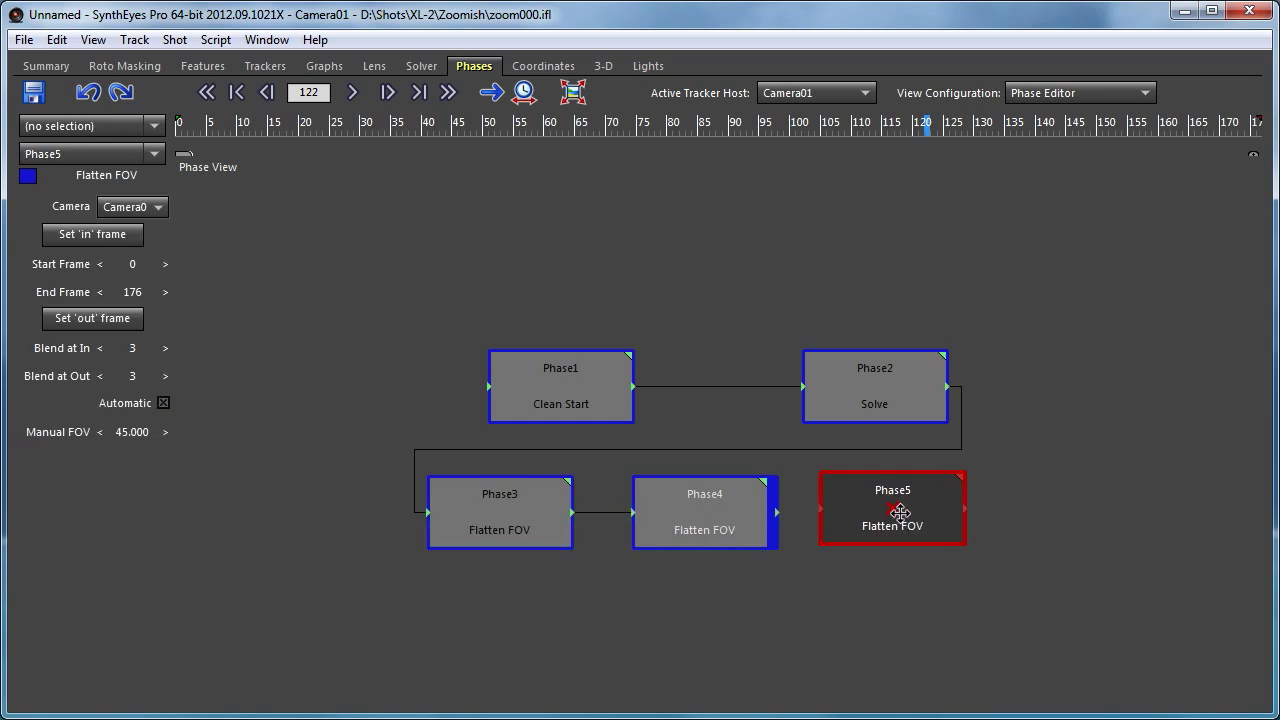
# Connect Phase4's output to the new Flatten FOV phase and make the new phase the root.
pyautogui.click(737, 511)
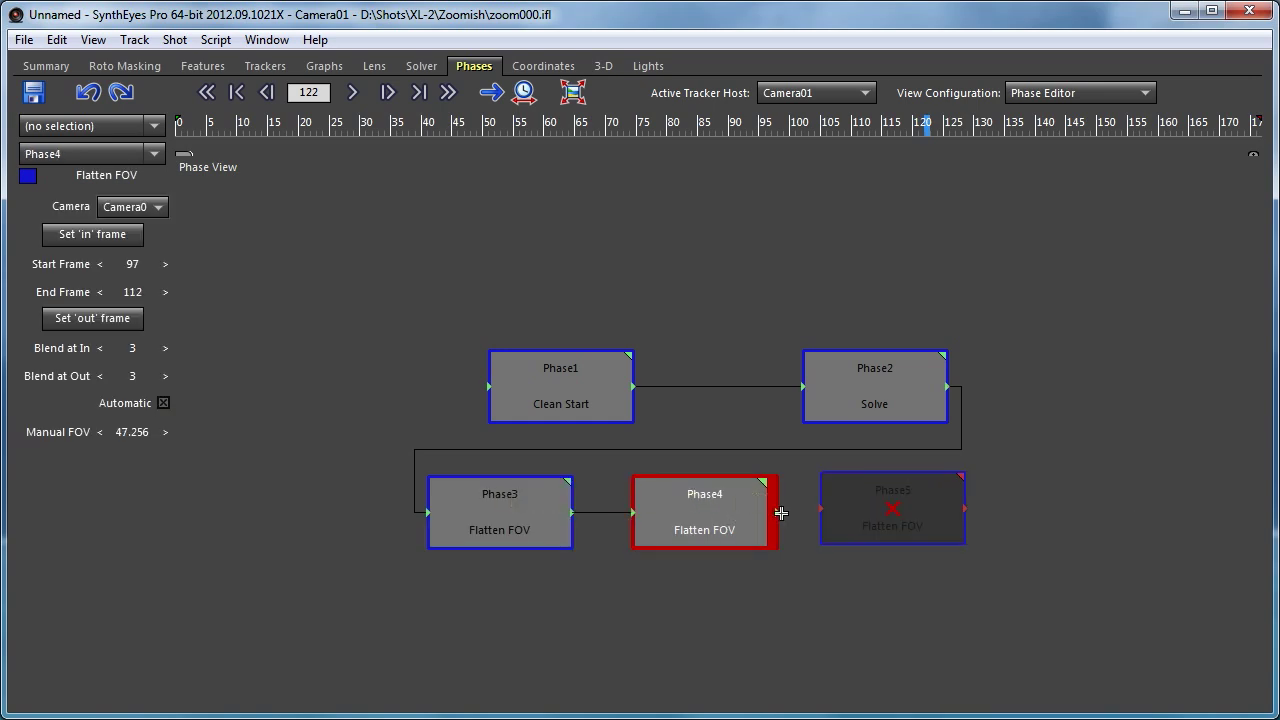
pyautogui.moveTo(780, 513); pyautogui.dragTo(932, 521)
pyautogui.rightClick(935, 520)
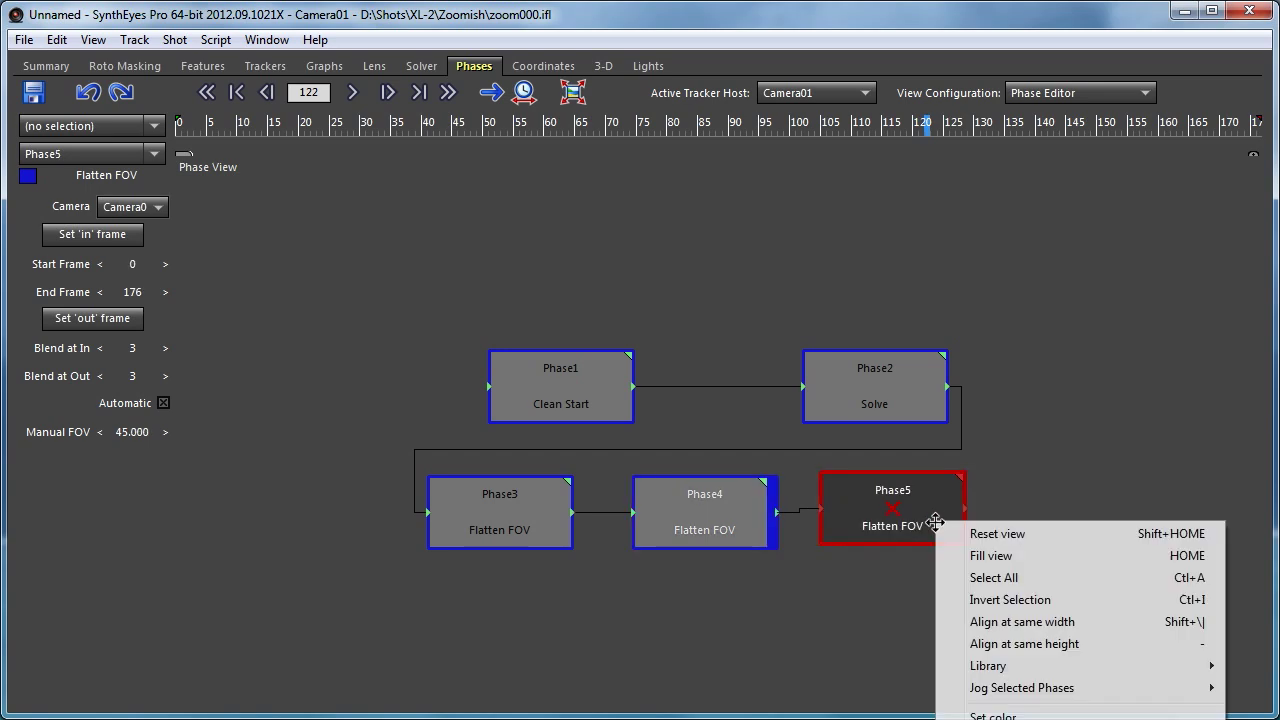
pyautogui.click(1016, 719)
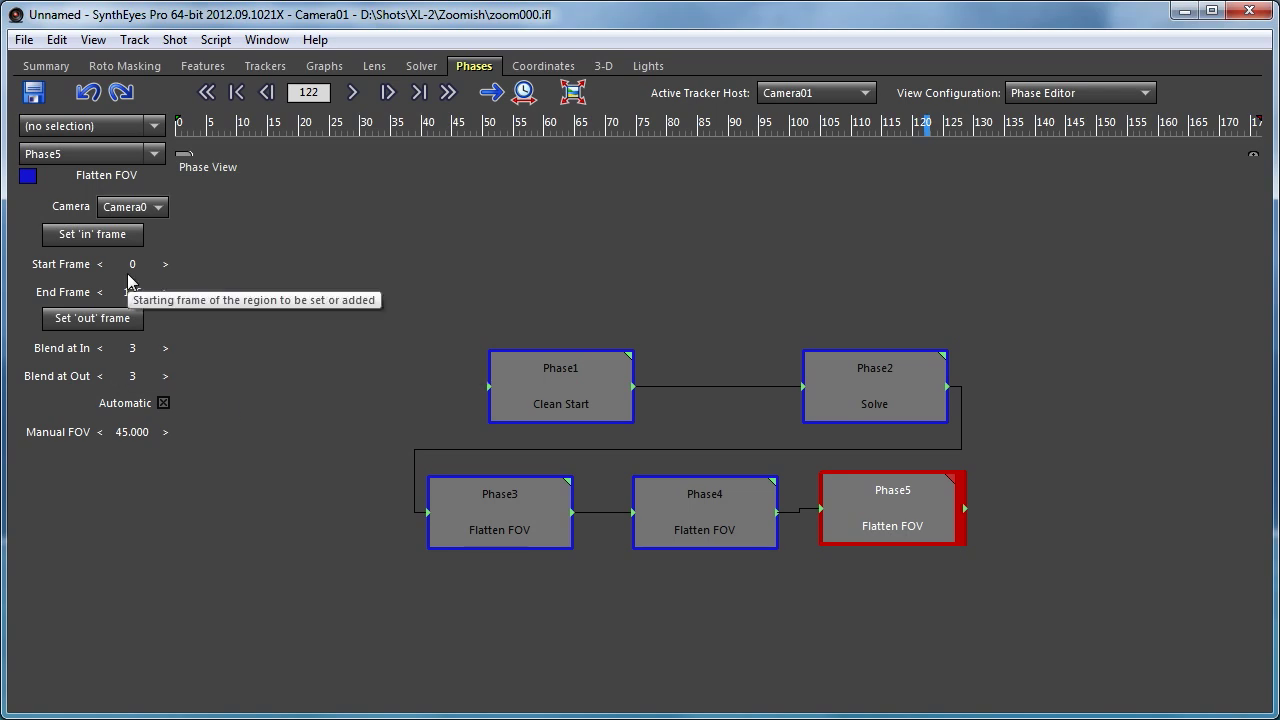
# Set Phase5's start frame to 122 and Blend at Out to 0, and run the phase.
pyautogui.click(92, 236)
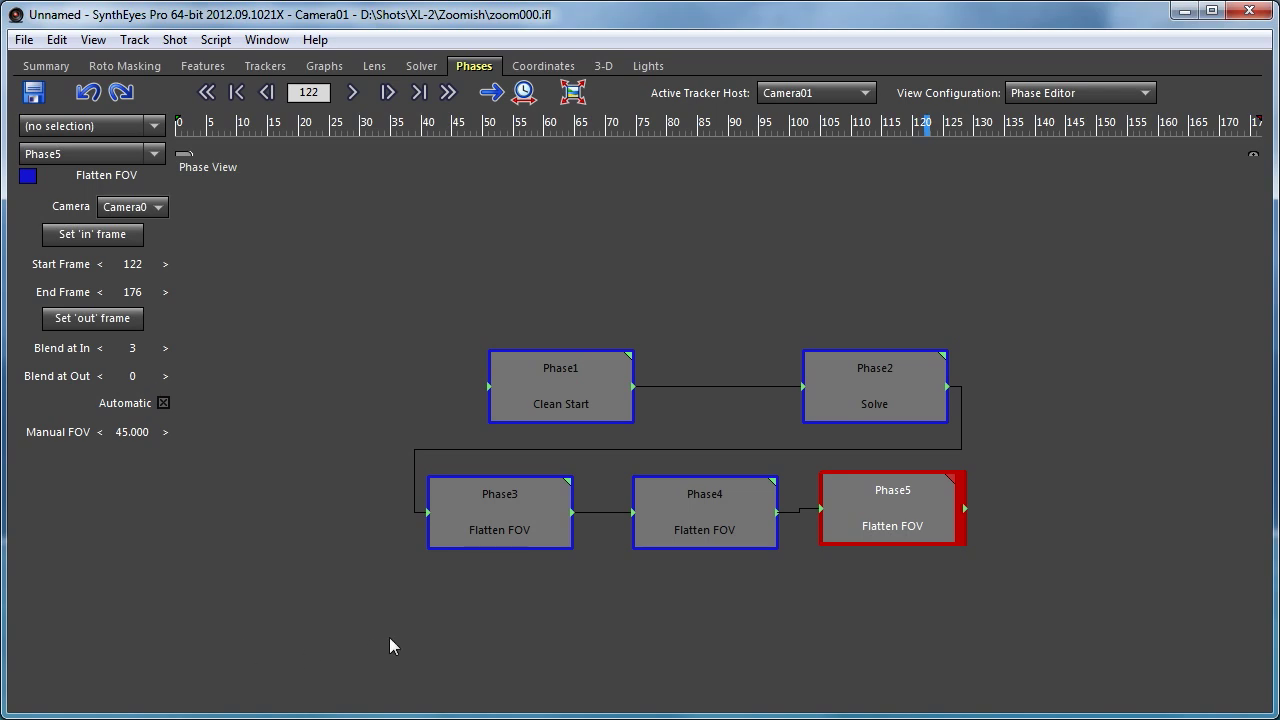
pyautogui.click(951, 480)
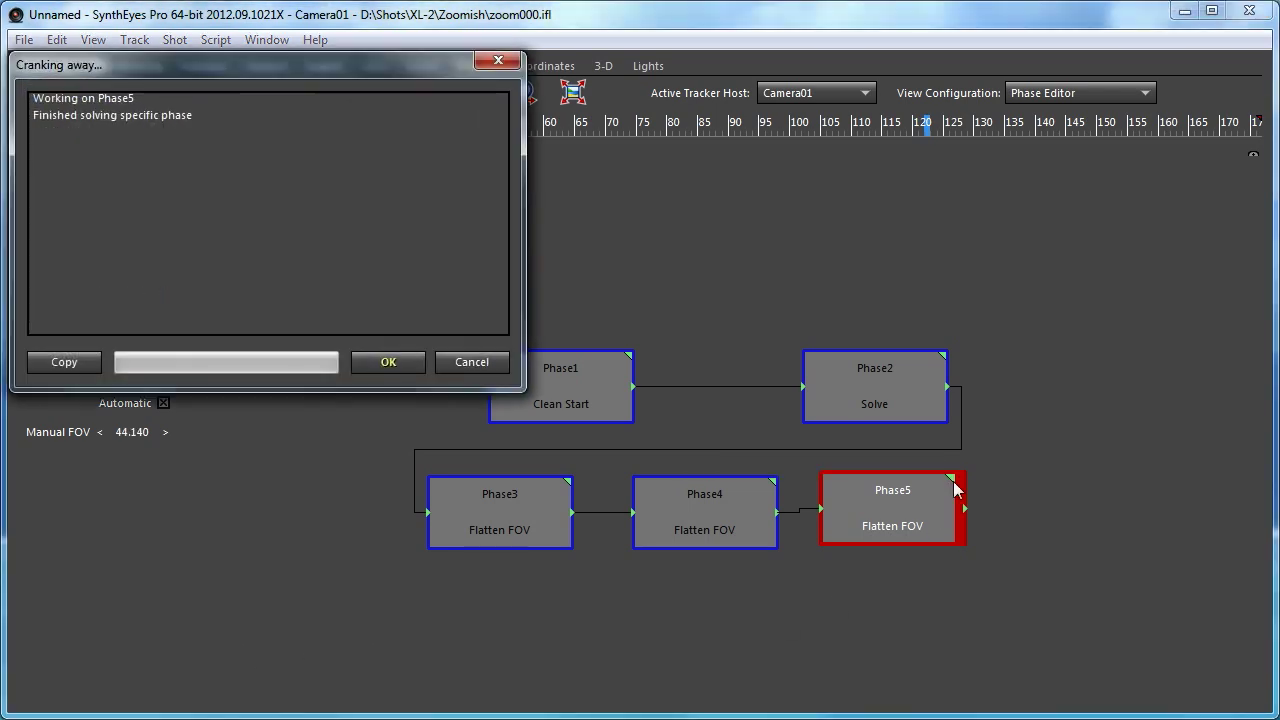
pyautogui.click(388, 362)
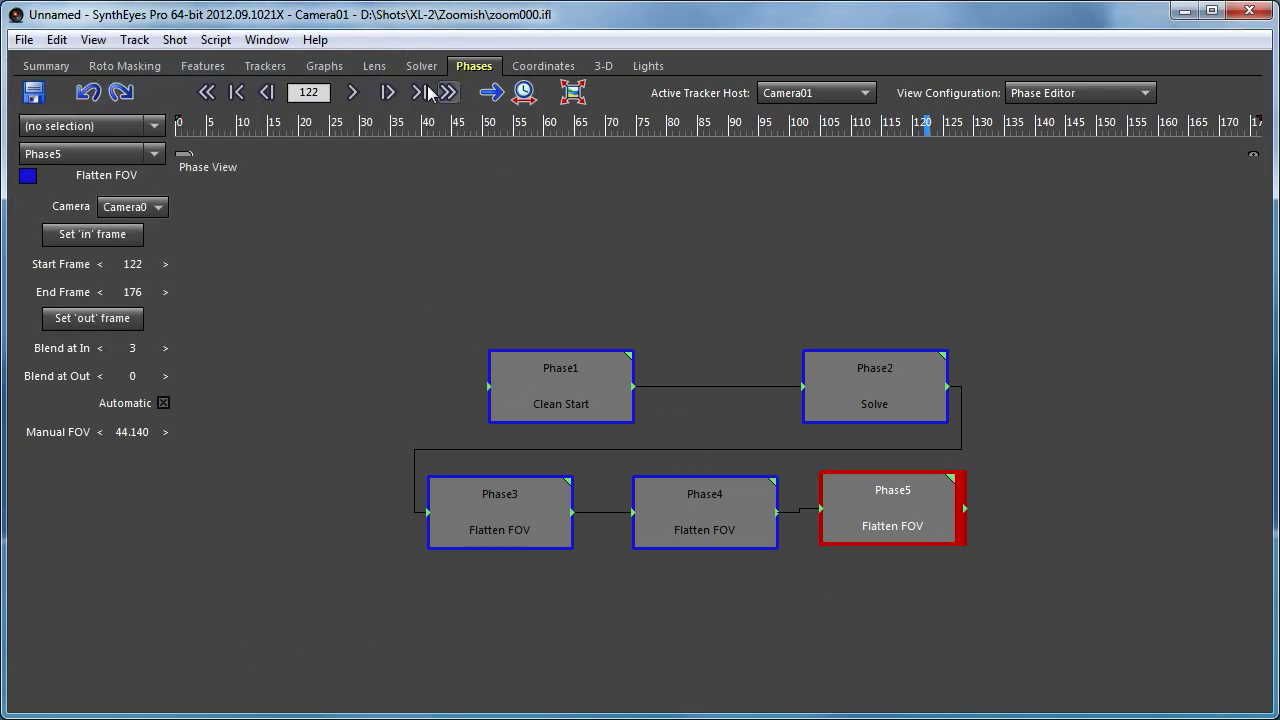
# Check the flattened FOV curve in the graph editor and scrub through the shot in the solver view.
pyautogui.click(329, 66)
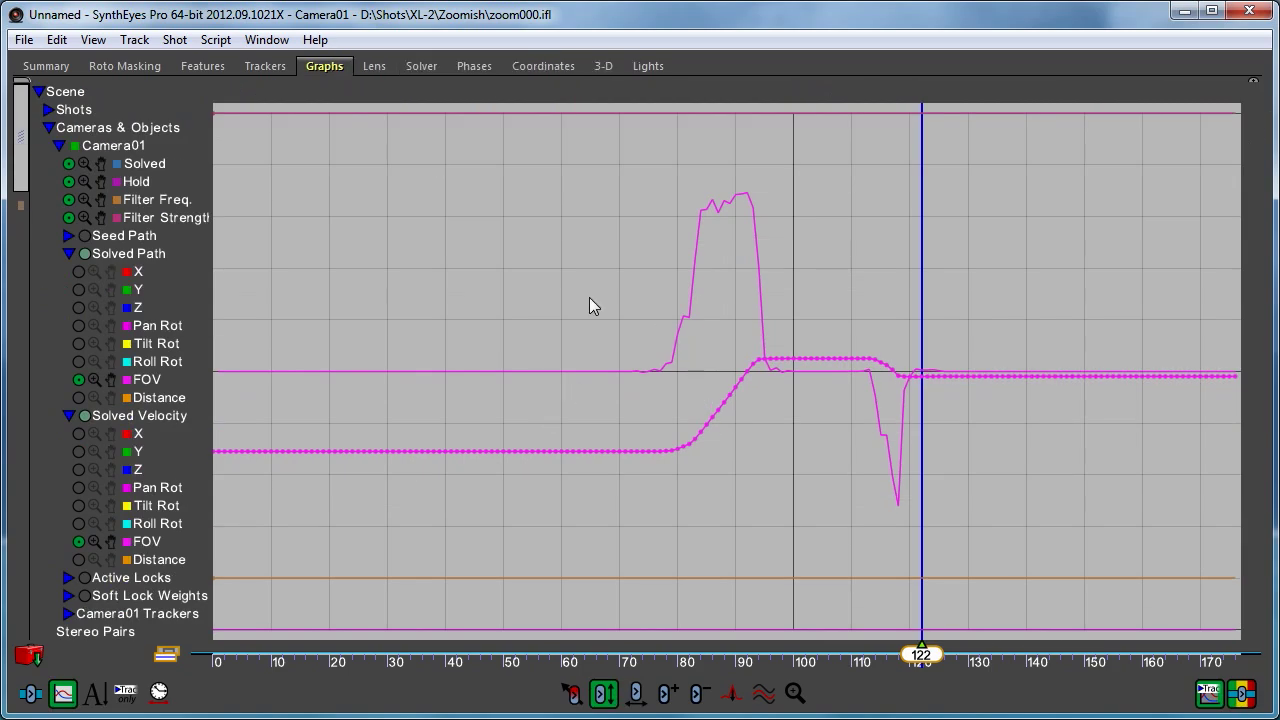
pyautogui.click(422, 67)
pyautogui.moveTo(221, 123); pyautogui.dragTo(1210, 200)
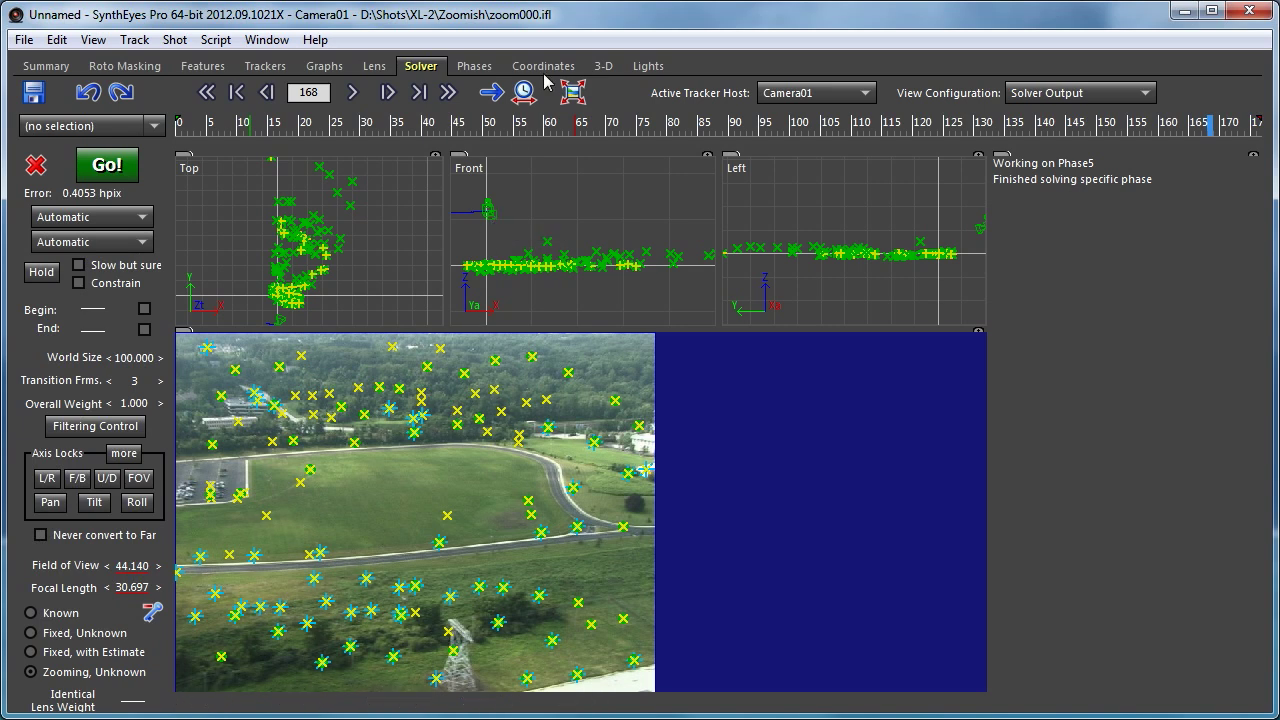
# Add a Set Lens Mode phase below the Flatten FOV phases, following Phase5, and set its lens mode to Known@Sol….
pyautogui.click(472, 67)
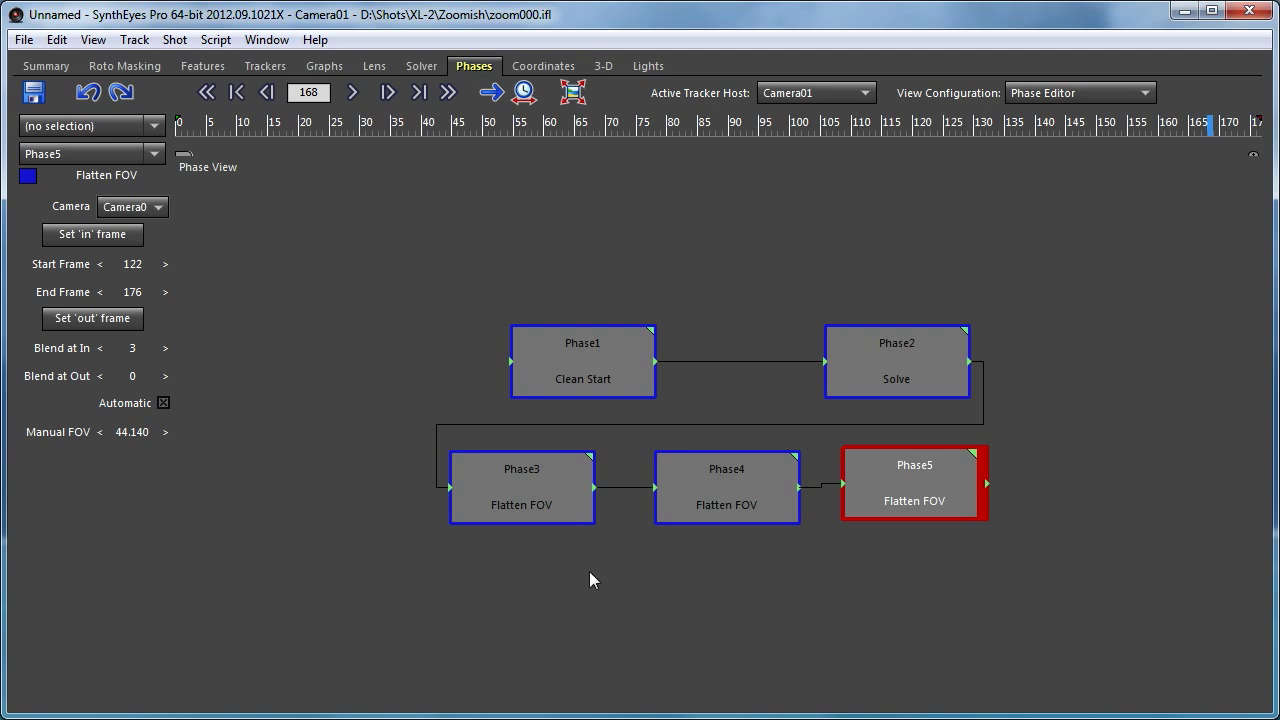
pyautogui.moveTo(656, 606); pyautogui.dragTo(619, 489, button='middle')
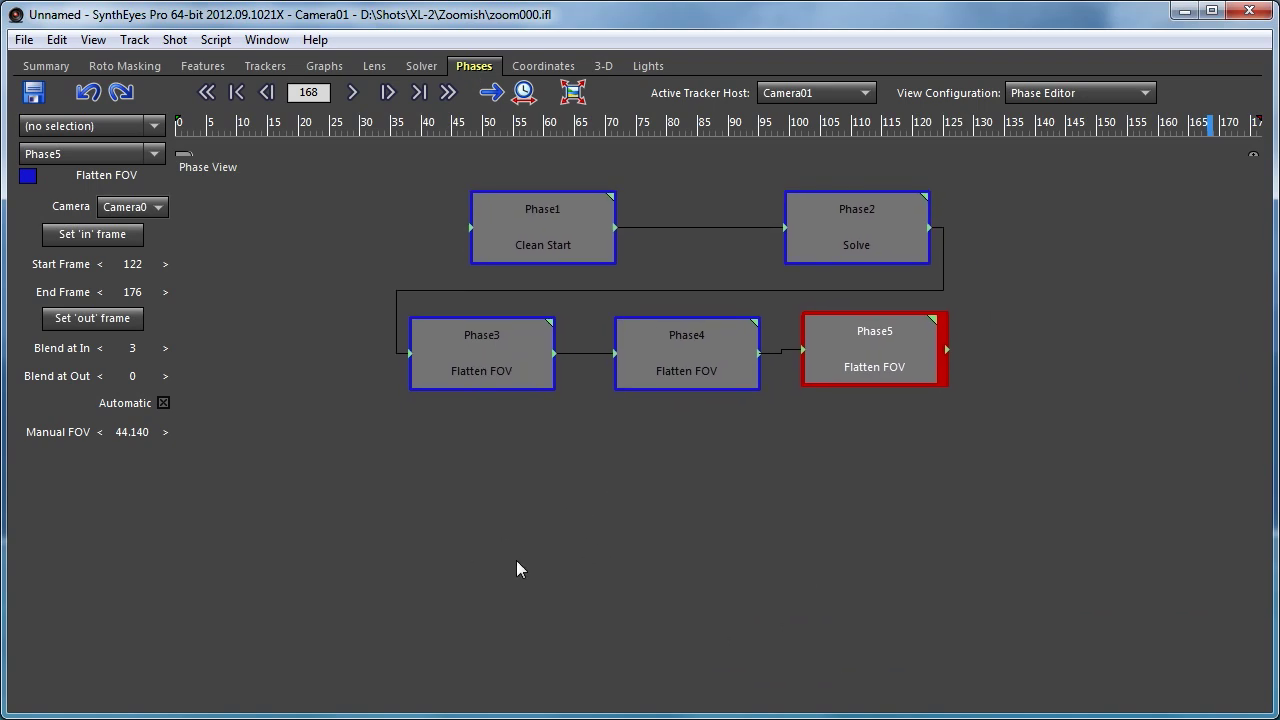
pyautogui.rightClick(472, 455)
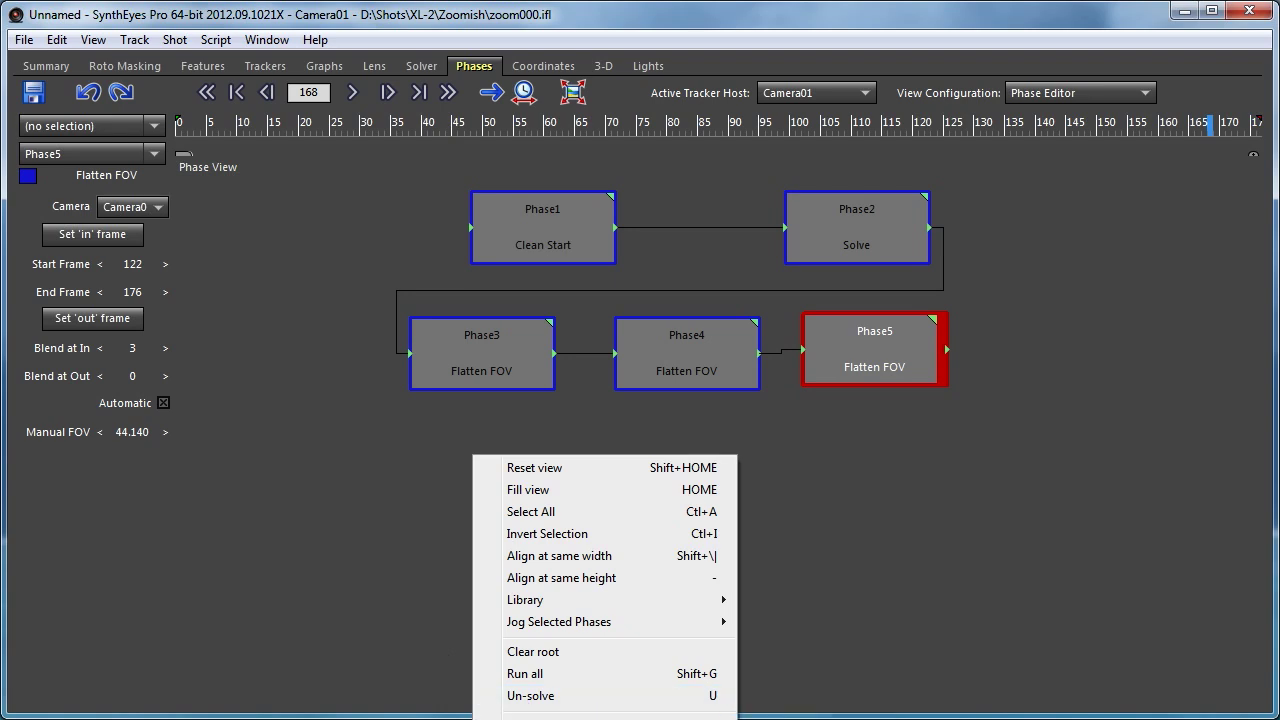
pyautogui.click(780, 719)
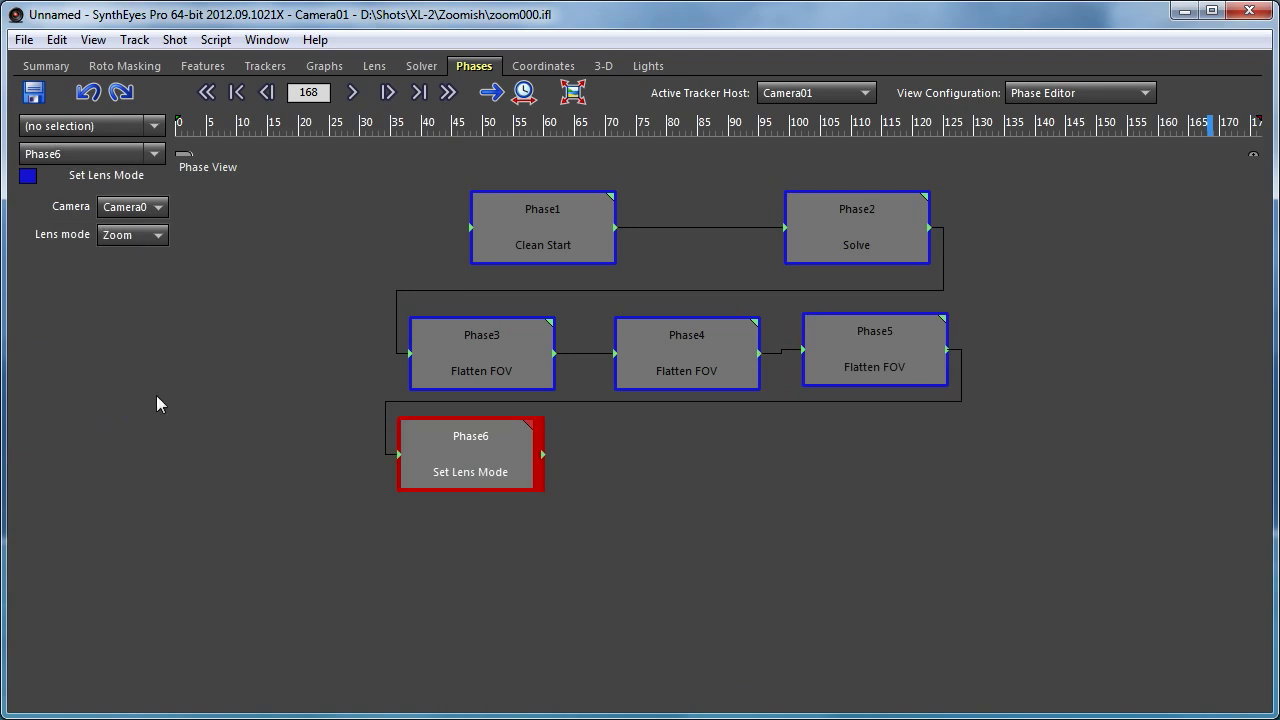
pyautogui.click(156, 236)
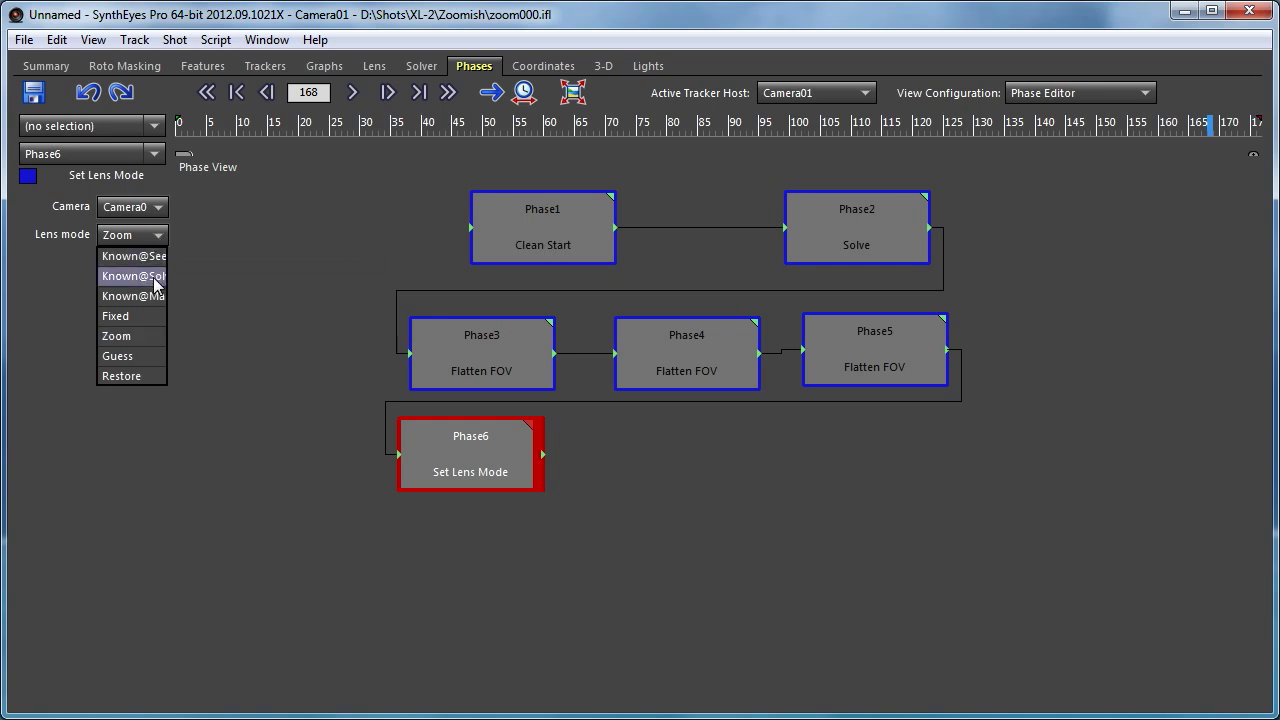
pyautogui.click(153, 277)
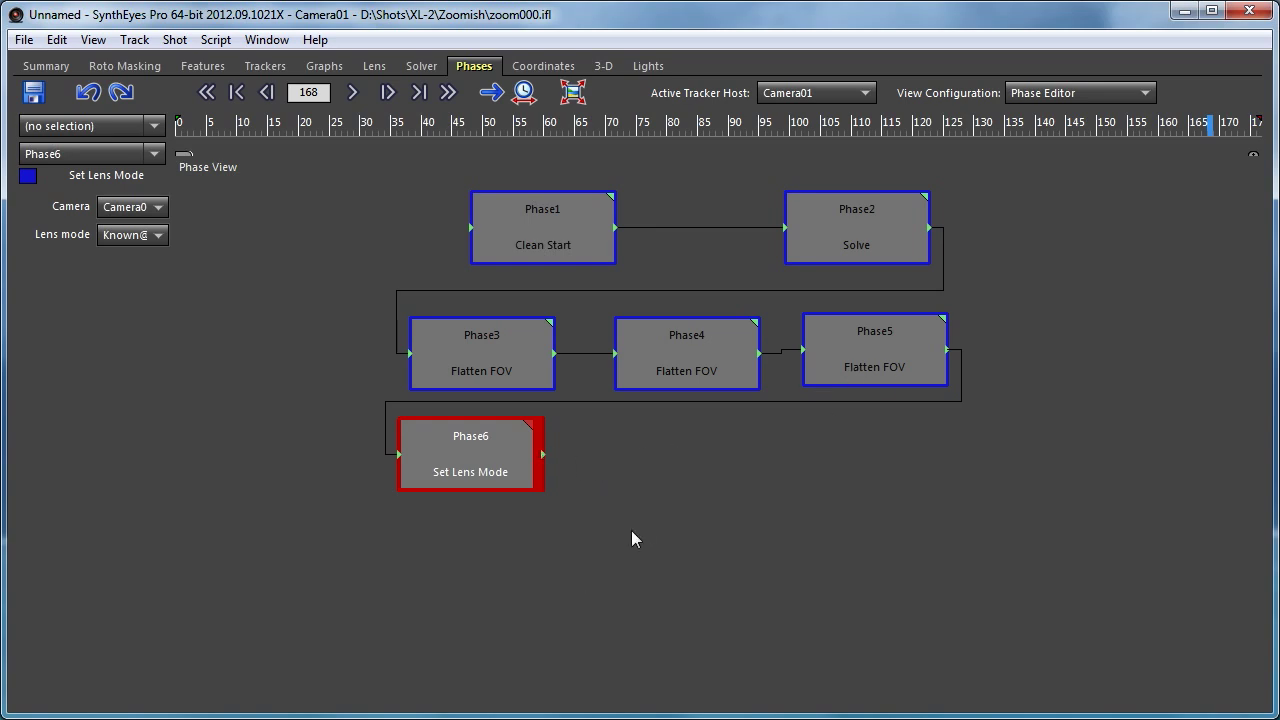
# Add a Set Solver Mode phase following the Set Lens Mode phase and set its solver mode to Refine.
pyautogui.rightClick(656, 433)
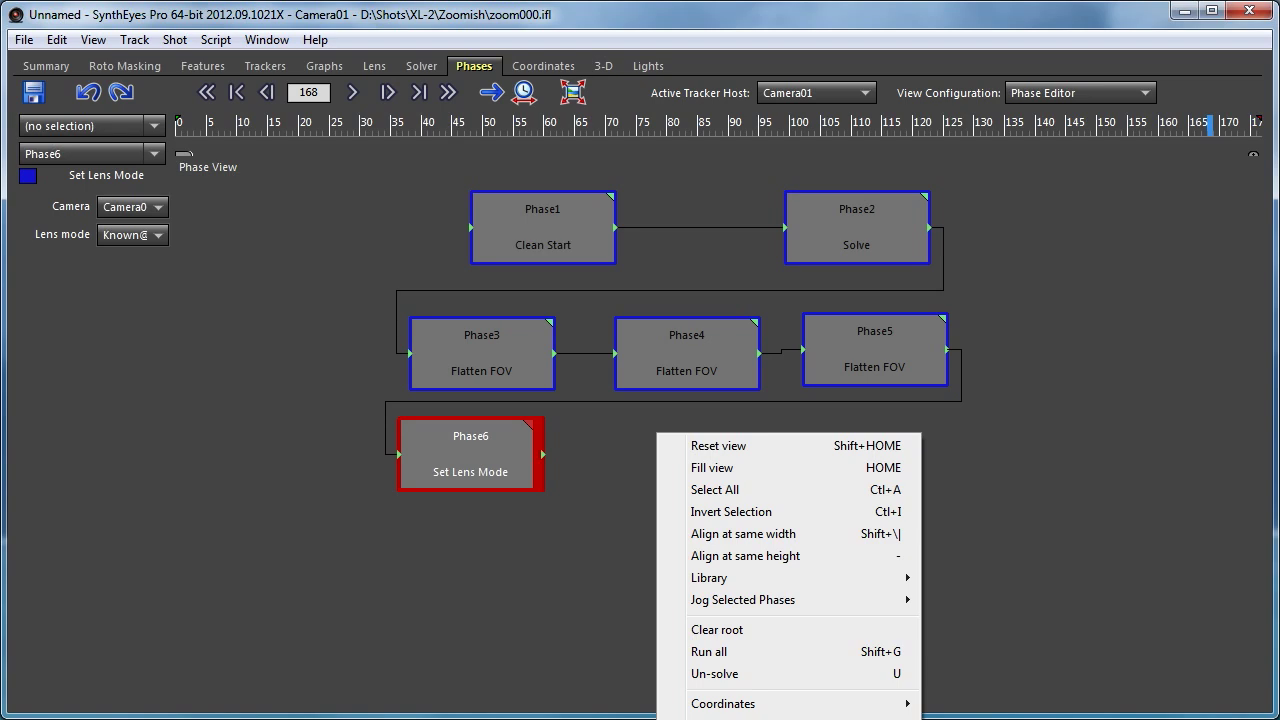
pyautogui.click(985, 719)
pyautogui.moveTo(647, 428); pyautogui.dragTo(670, 449)
pyautogui.click(158, 263)
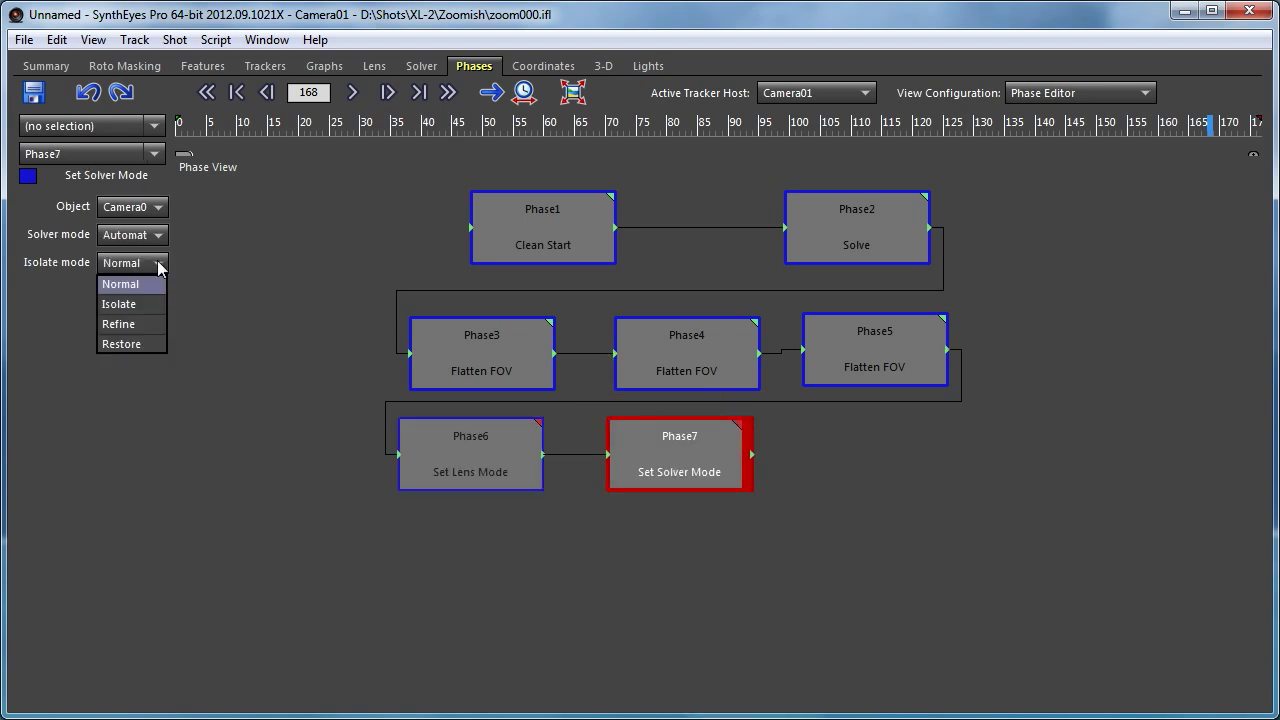
pyautogui.click(157, 260)
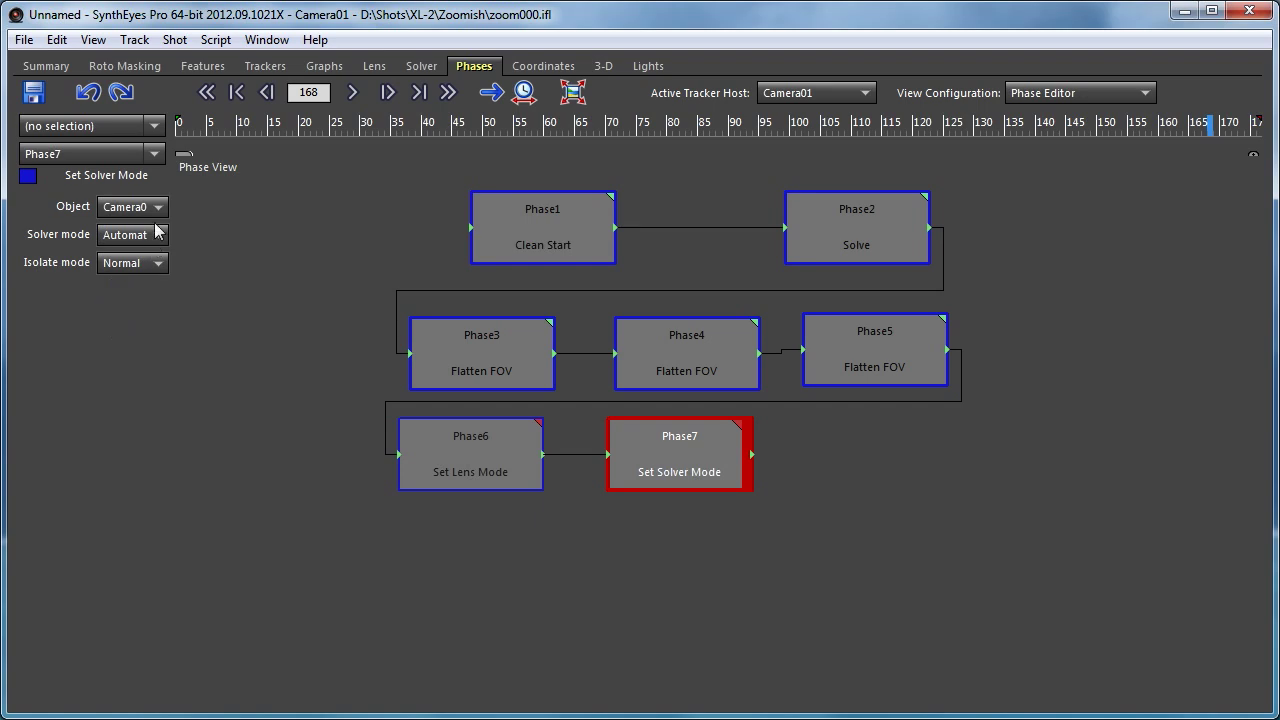
pyautogui.click(159, 230)
pyautogui.click(139, 313)
# Add a Solve phase following the Set Solver Mode phase and run the phase chain up to it.
pyautogui.rightClick(847, 443)
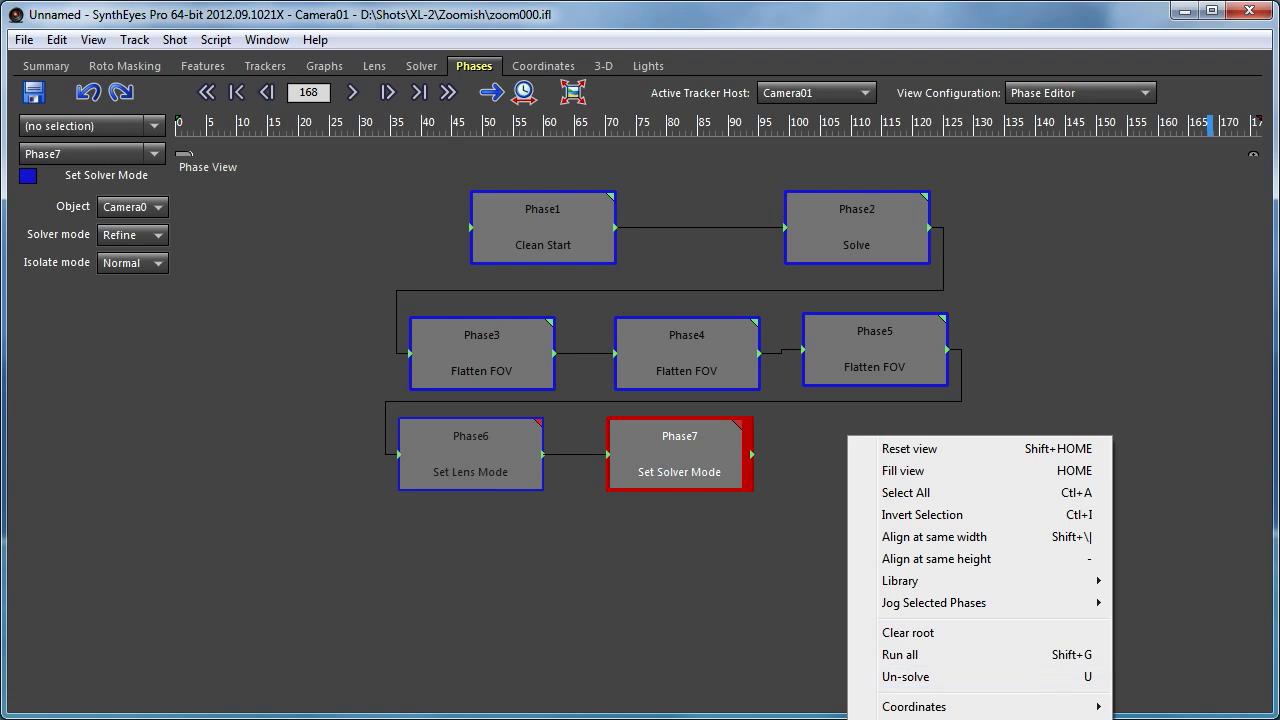
pyautogui.click(1150, 718)
pyautogui.moveTo(846, 443); pyautogui.dragTo(881, 461)
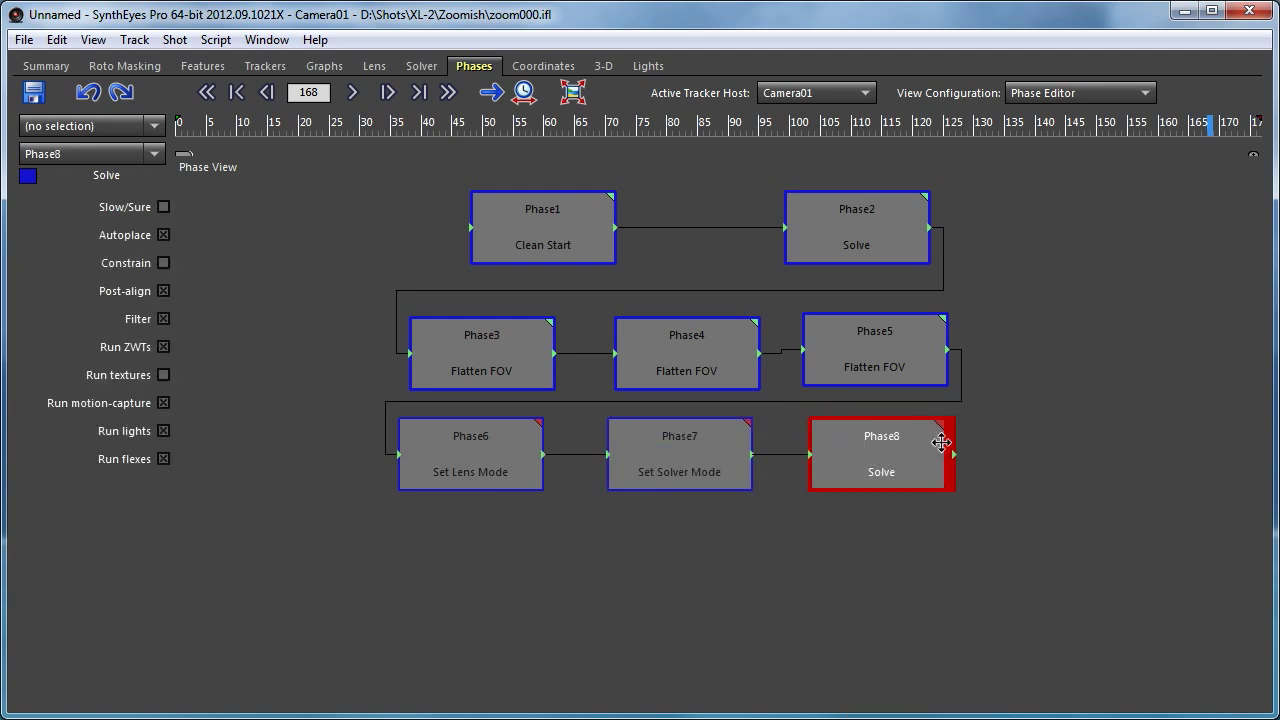
pyautogui.click(939, 427)
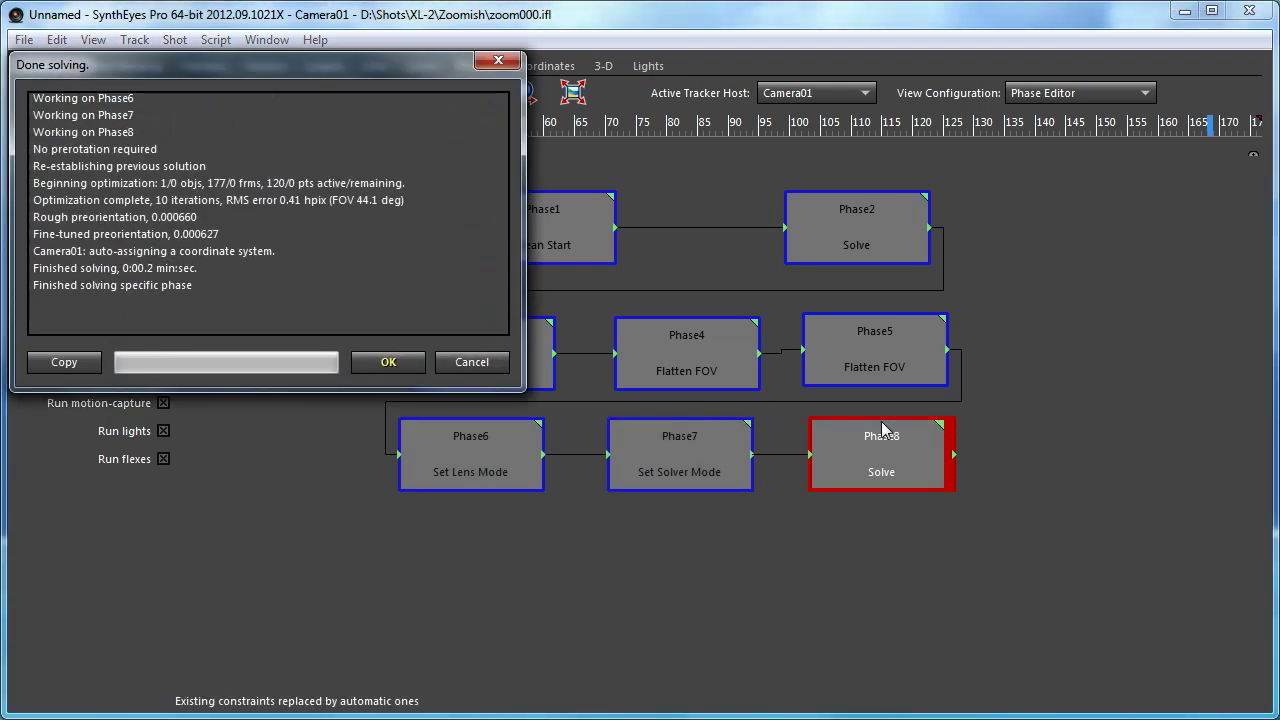
pyautogui.click(388, 362)
# Scrub through the refined solve and inspect its FOV curves in the graph editor with the trackers deselected.
pyautogui.click(418, 66)
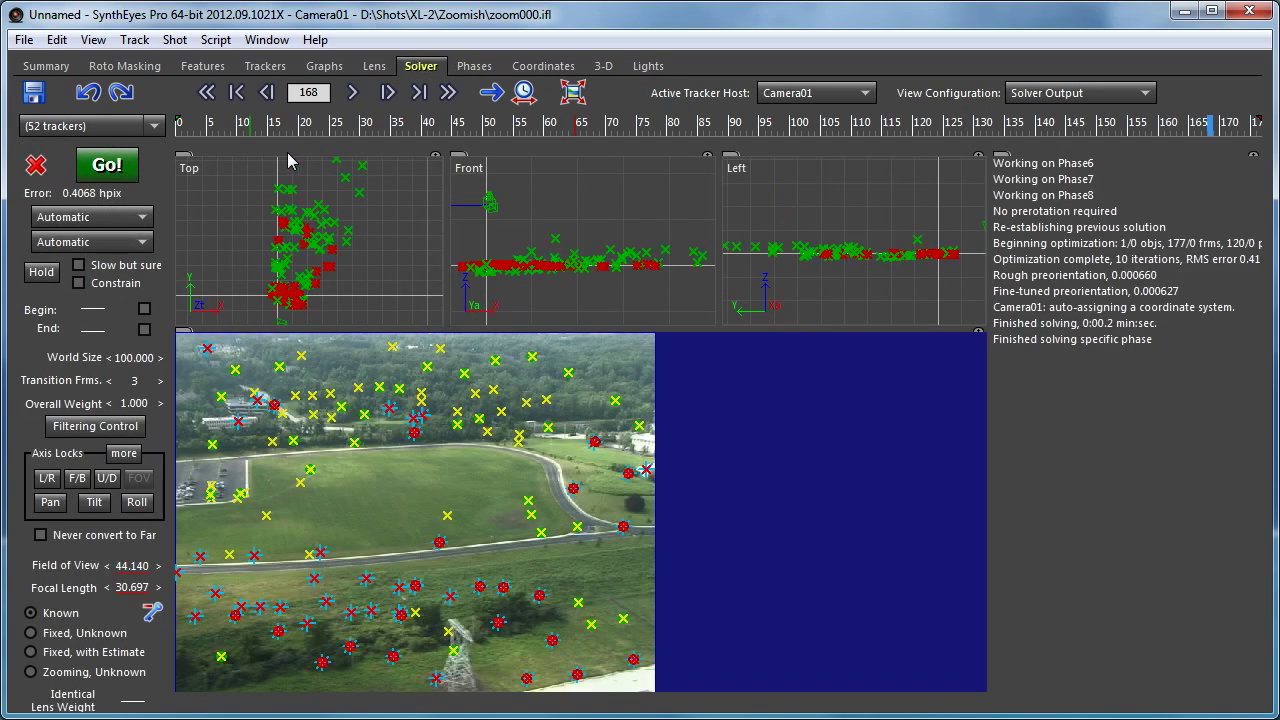
pyautogui.moveTo(216, 130); pyautogui.dragTo(1186, 130)
pyautogui.moveTo(1184, 178); pyautogui.dragTo(640, 130)
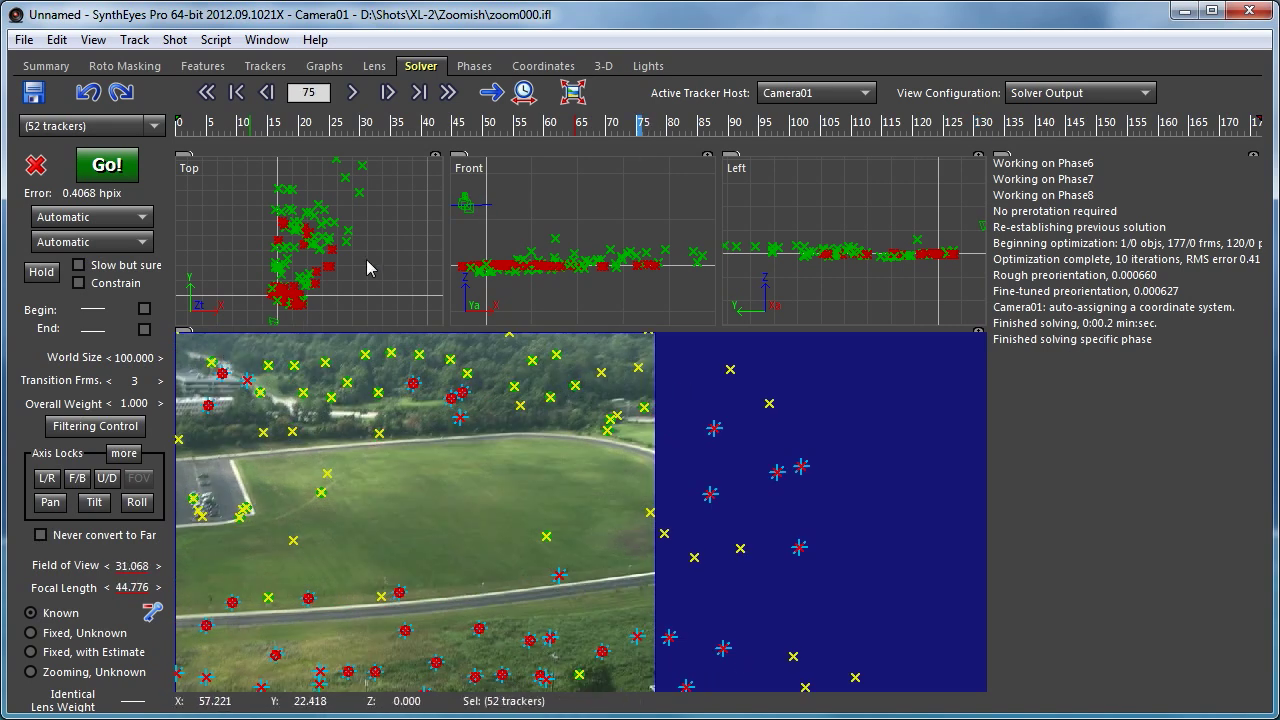
pyautogui.click(328, 68)
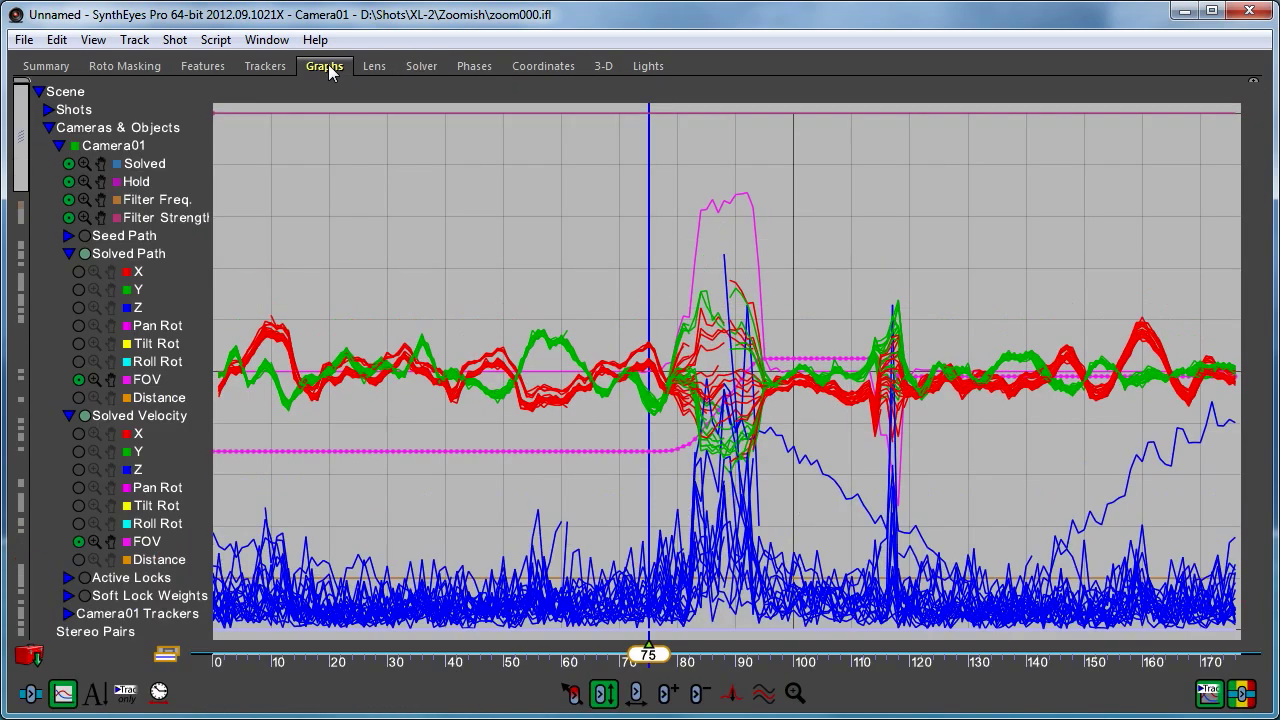
pyautogui.click(303, 505)
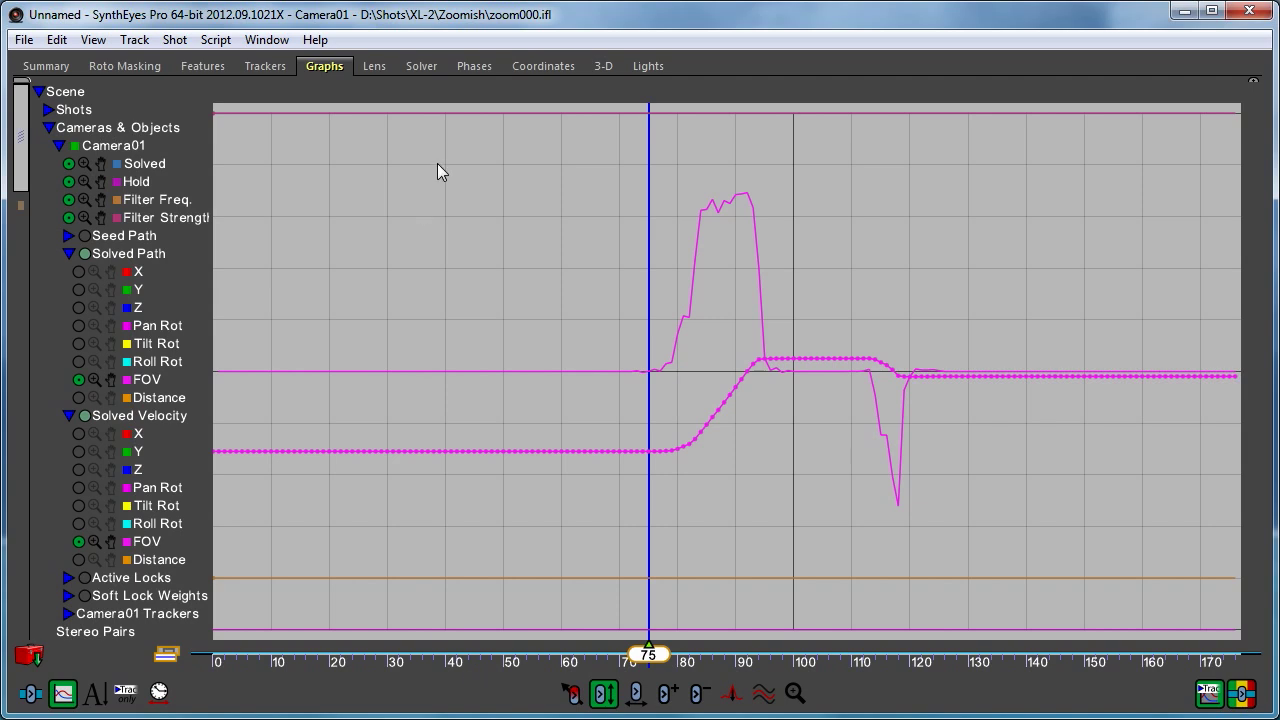
pyautogui.click(417, 65)
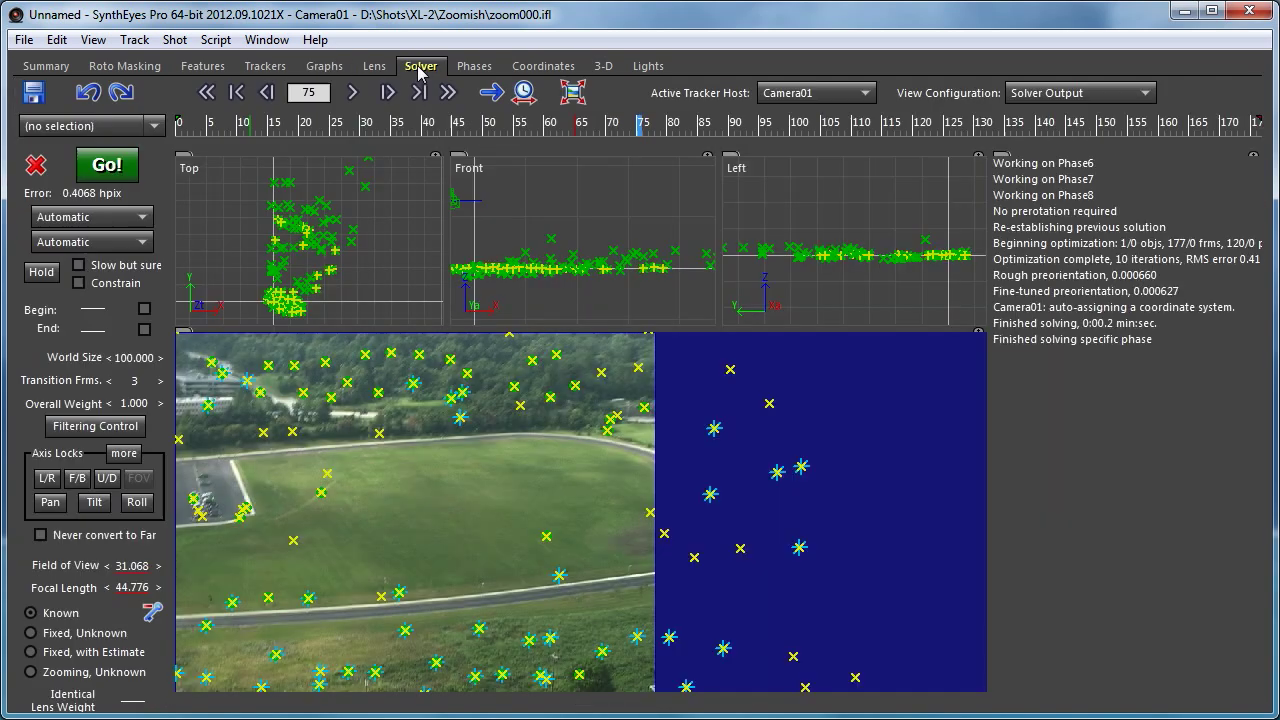
# Review the Clean Start phase at the head of the chain and check the camera's current lens mode in the solver and lens settings.
pyautogui.click(460, 65)
pyautogui.moveTo(578, 316); pyautogui.dragTo(507, 310)
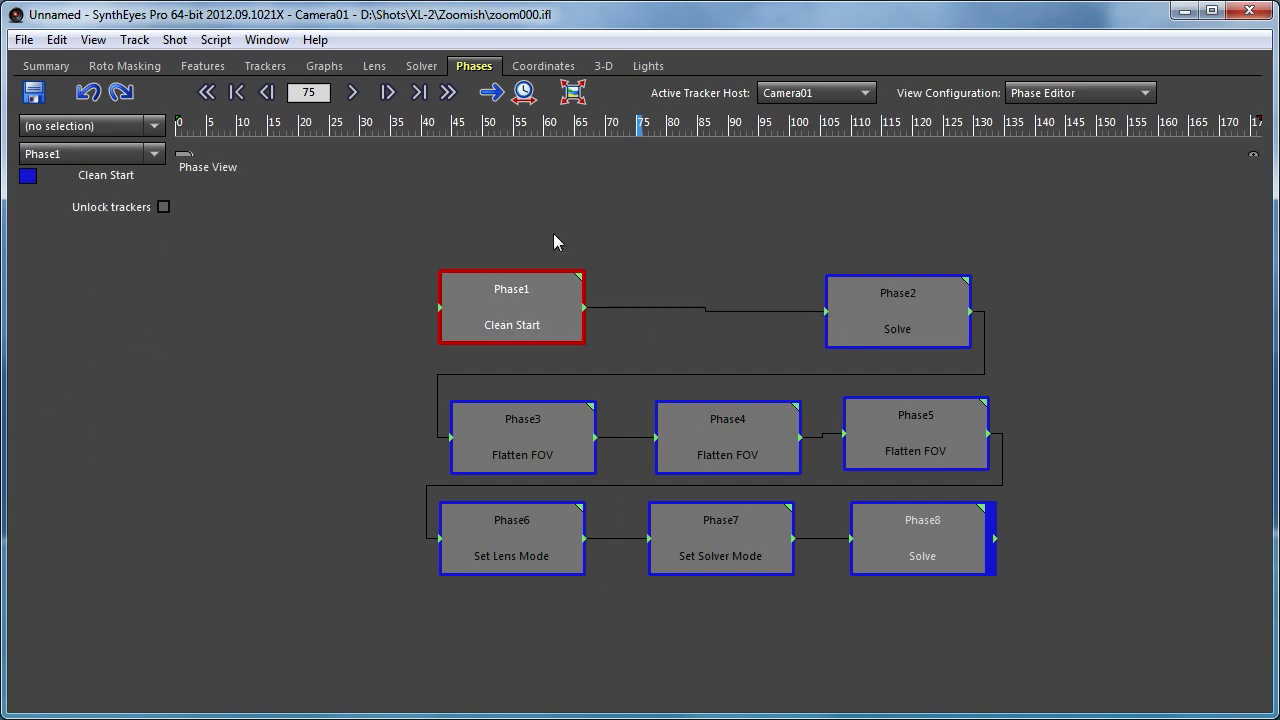
pyautogui.click(421, 66)
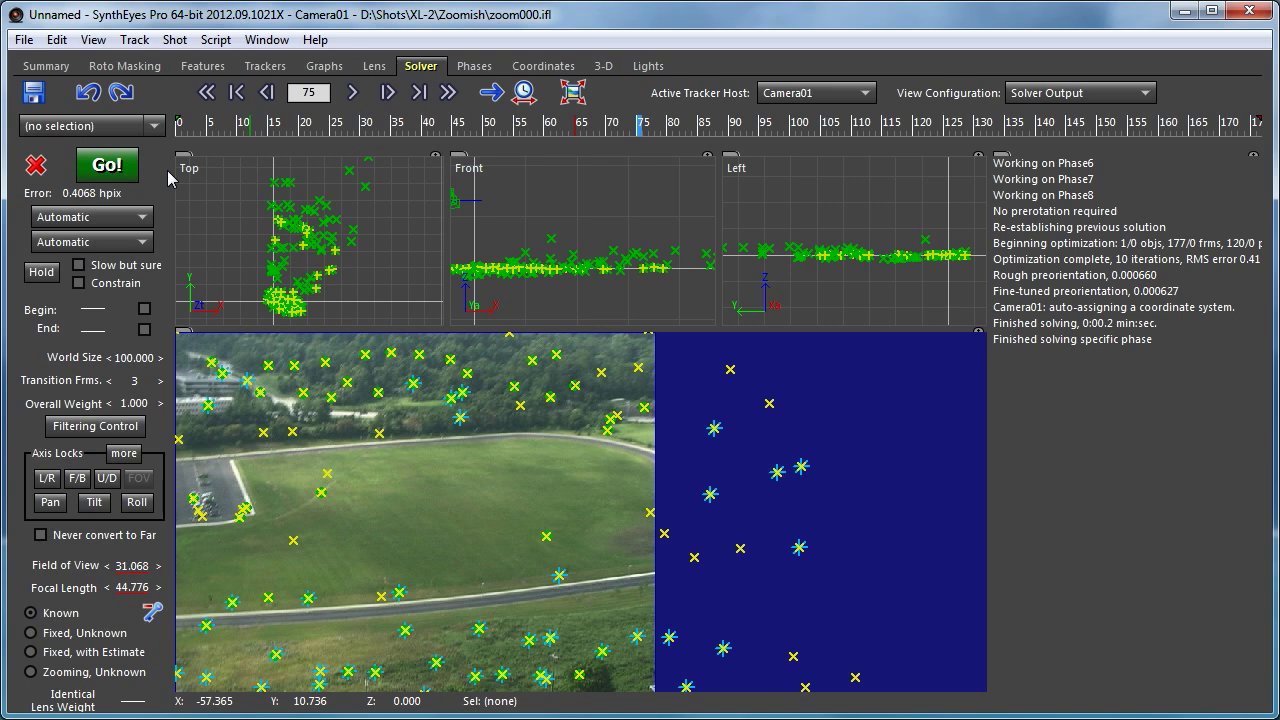
pyautogui.click(374, 67)
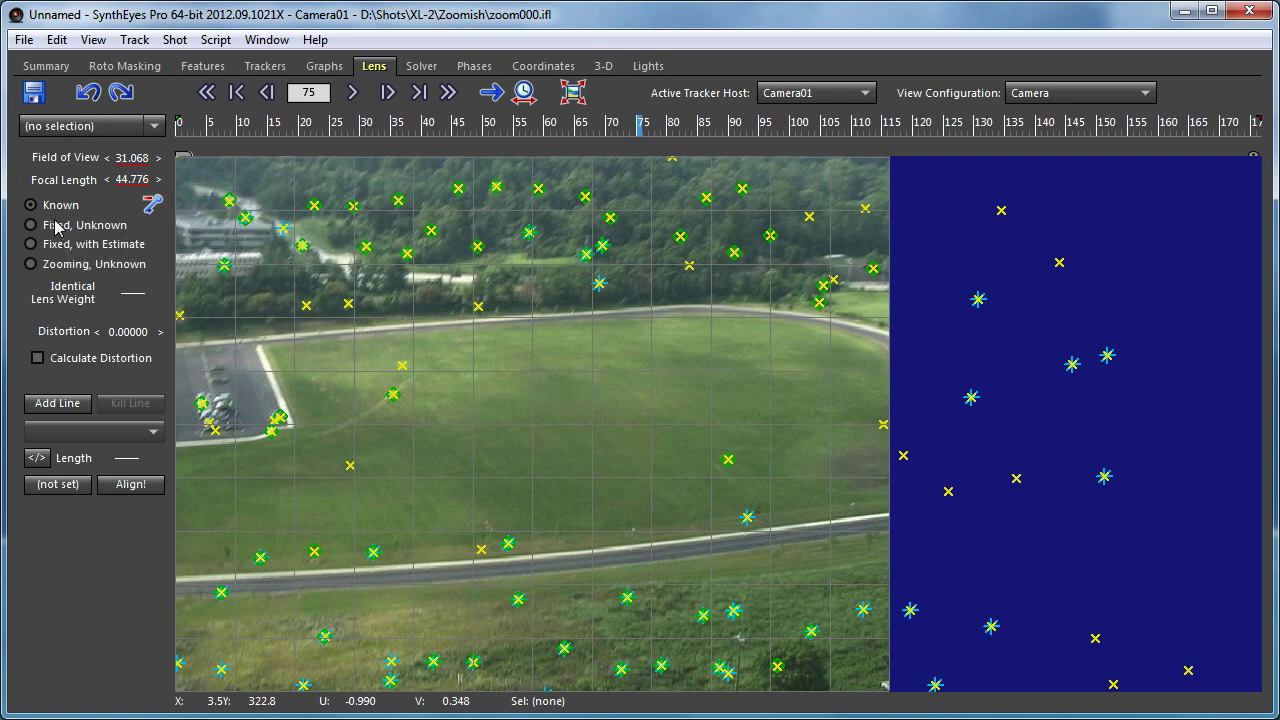
pyautogui.click(473, 66)
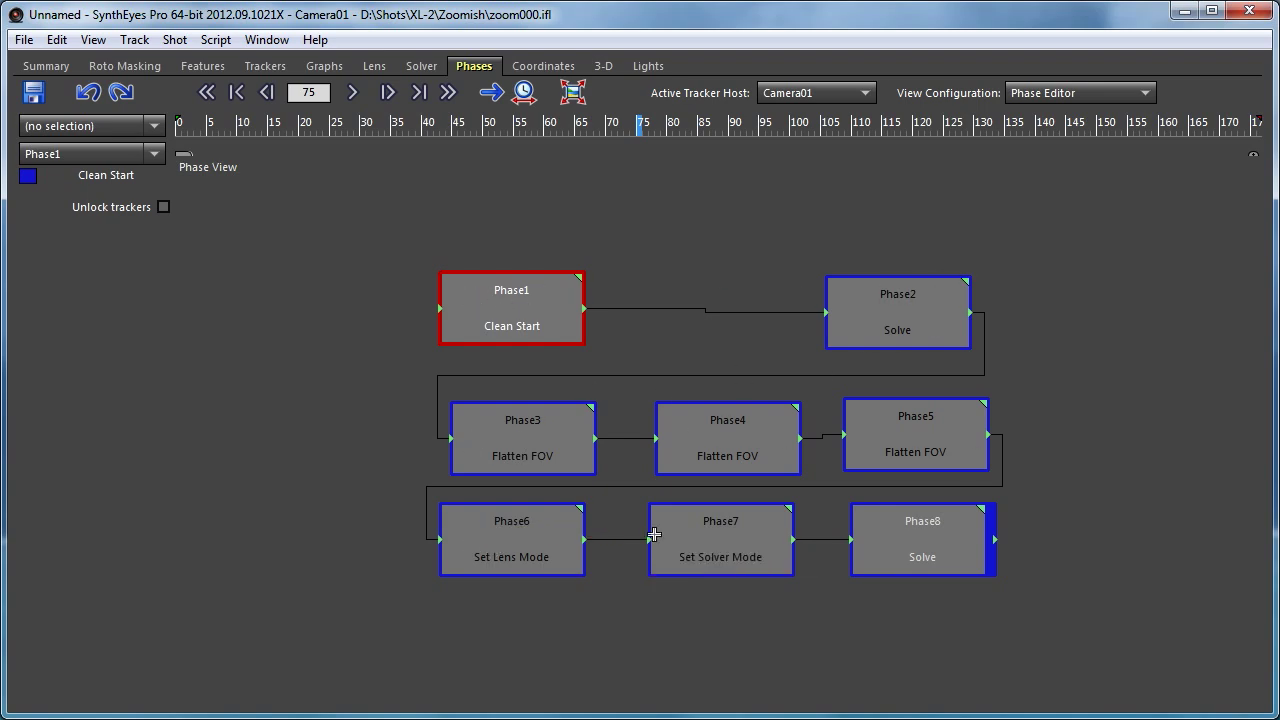
# Insert a Set Lens Mode phase between the Clean Start and first Solve phases, set its lens mode to Zoom, and align it in the row.
pyautogui.rightClick(714, 305)
pyautogui.moveTo(800, 612)
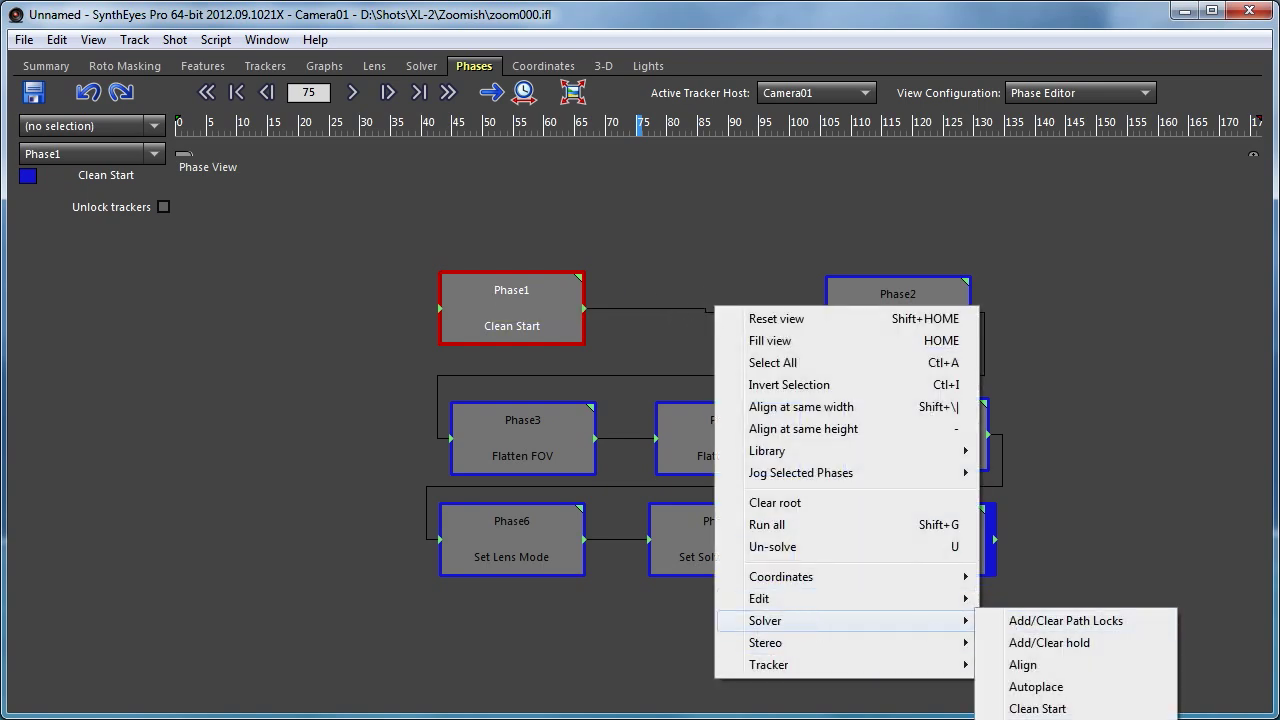
pyautogui.click(1040, 719)
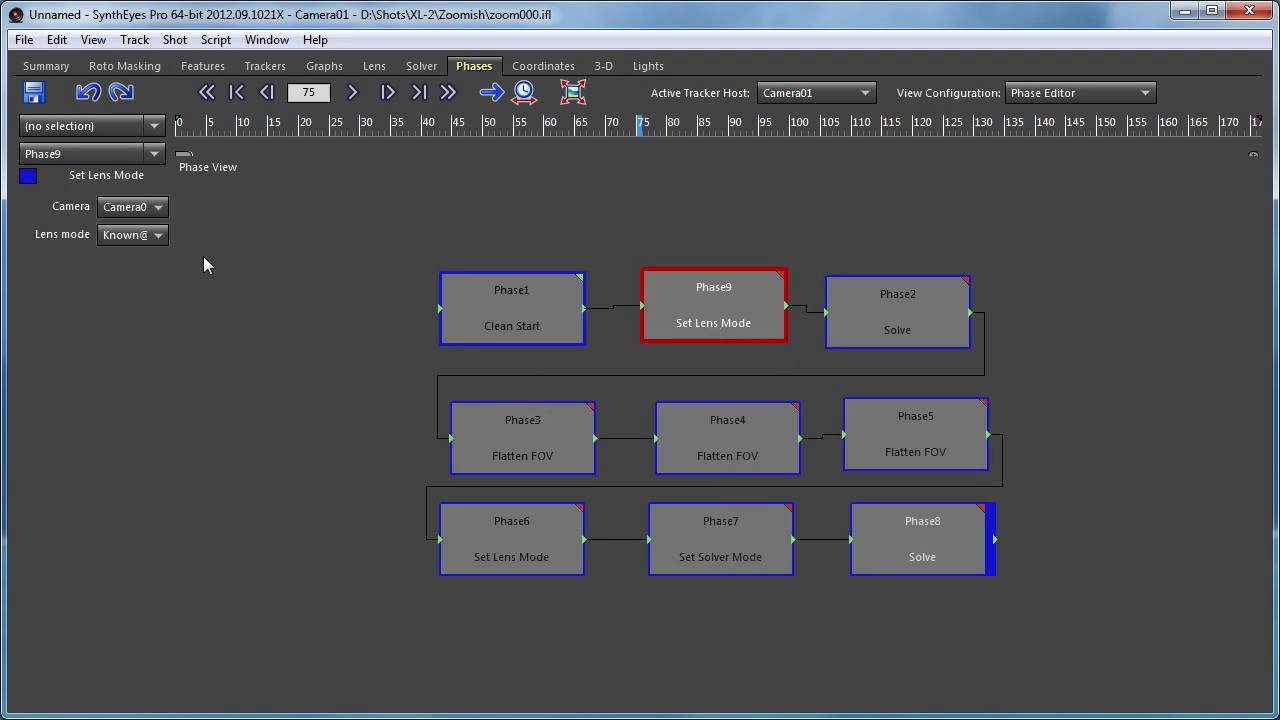
pyautogui.click(153, 235)
pyautogui.click(145, 329)
pyautogui.moveTo(708, 306); pyautogui.dragTo(715, 309)
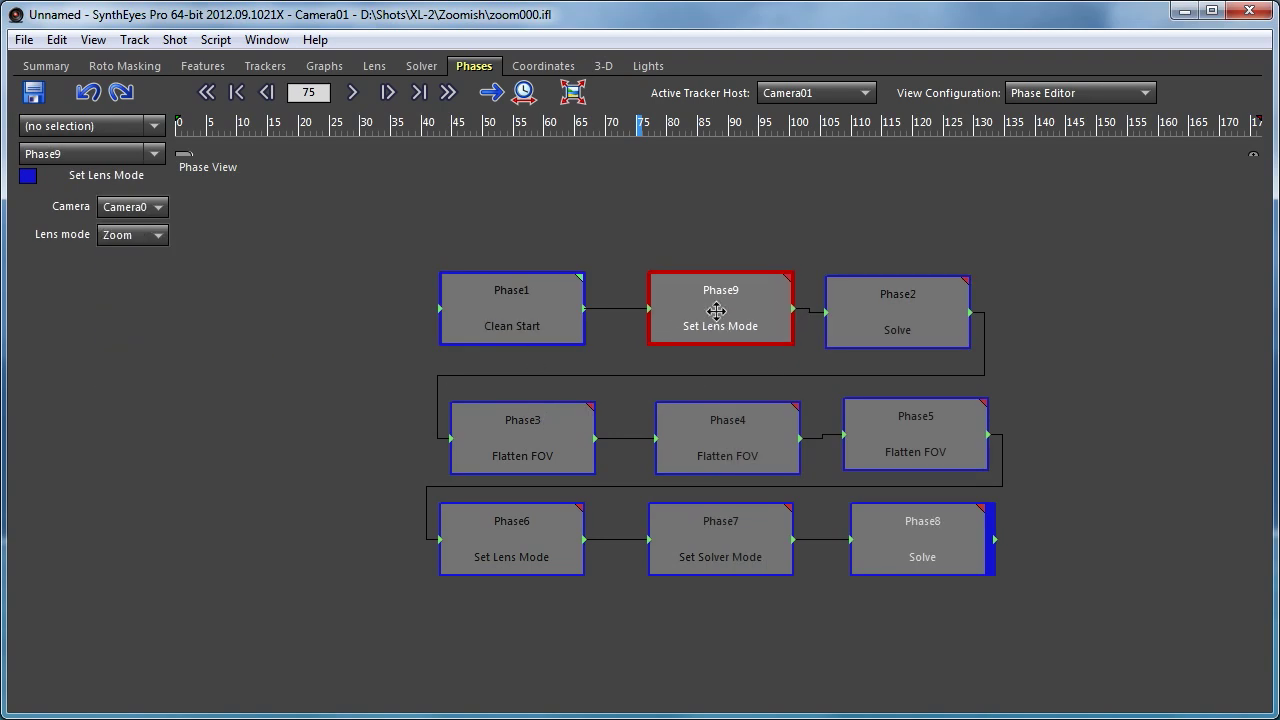
# Run the complete solve through all phases from the root, review the solve log, and accept the result.
pyautogui.click(422, 66)
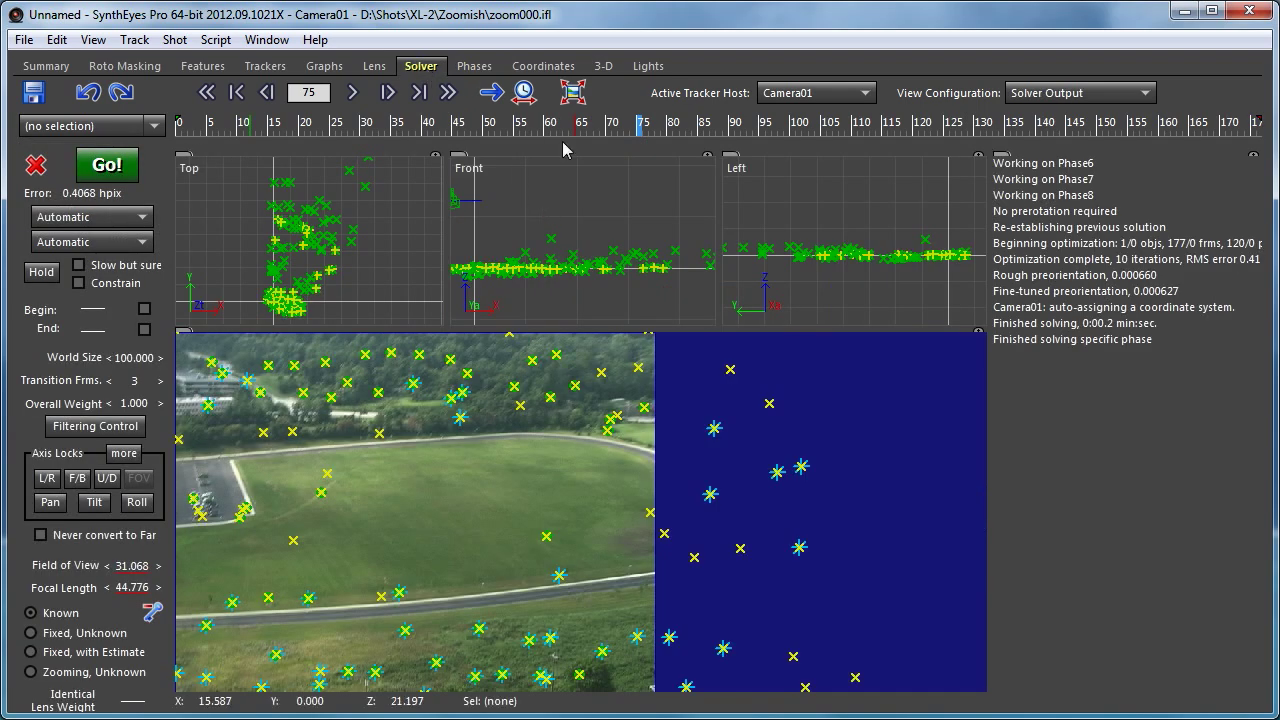
pyautogui.click(107, 165)
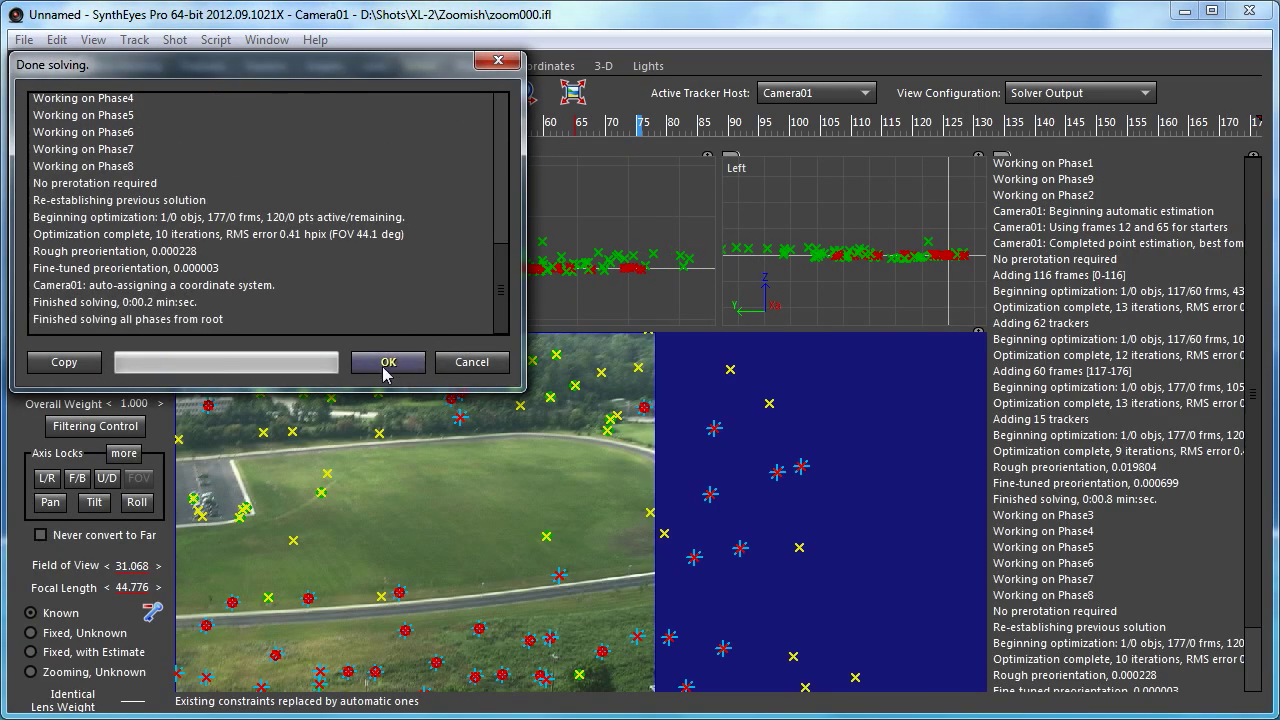
pyautogui.moveTo(500, 305)
pyautogui.mouseDown()
pyautogui.moveTo(515, 127)
pyautogui.moveTo(524, 312)
pyautogui.mouseUp()
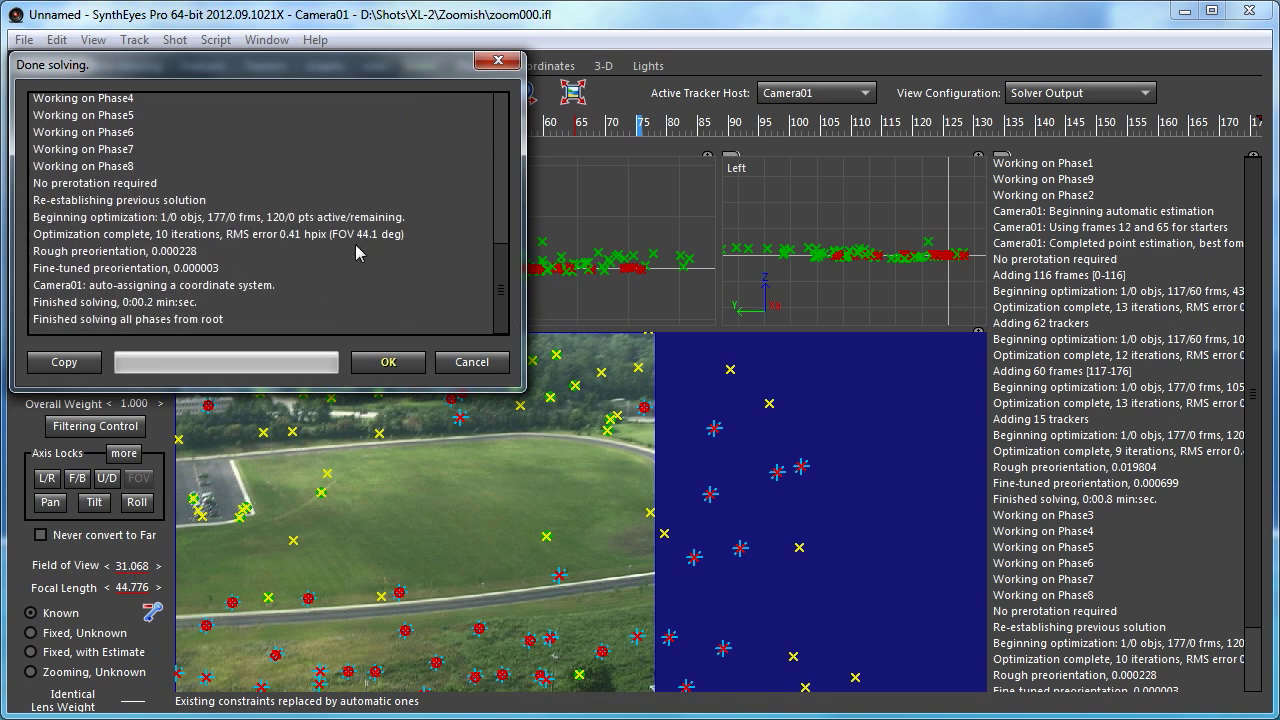
pyautogui.click(388, 364)
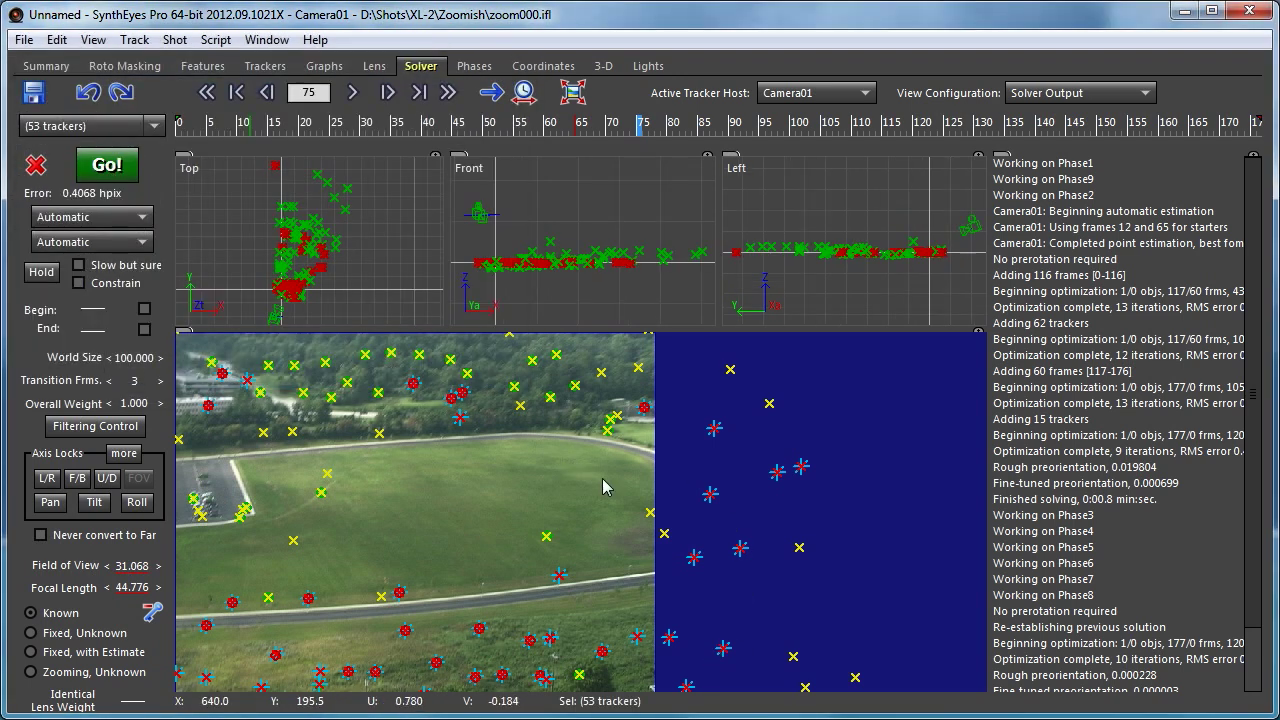
pyautogui.click(465, 68)
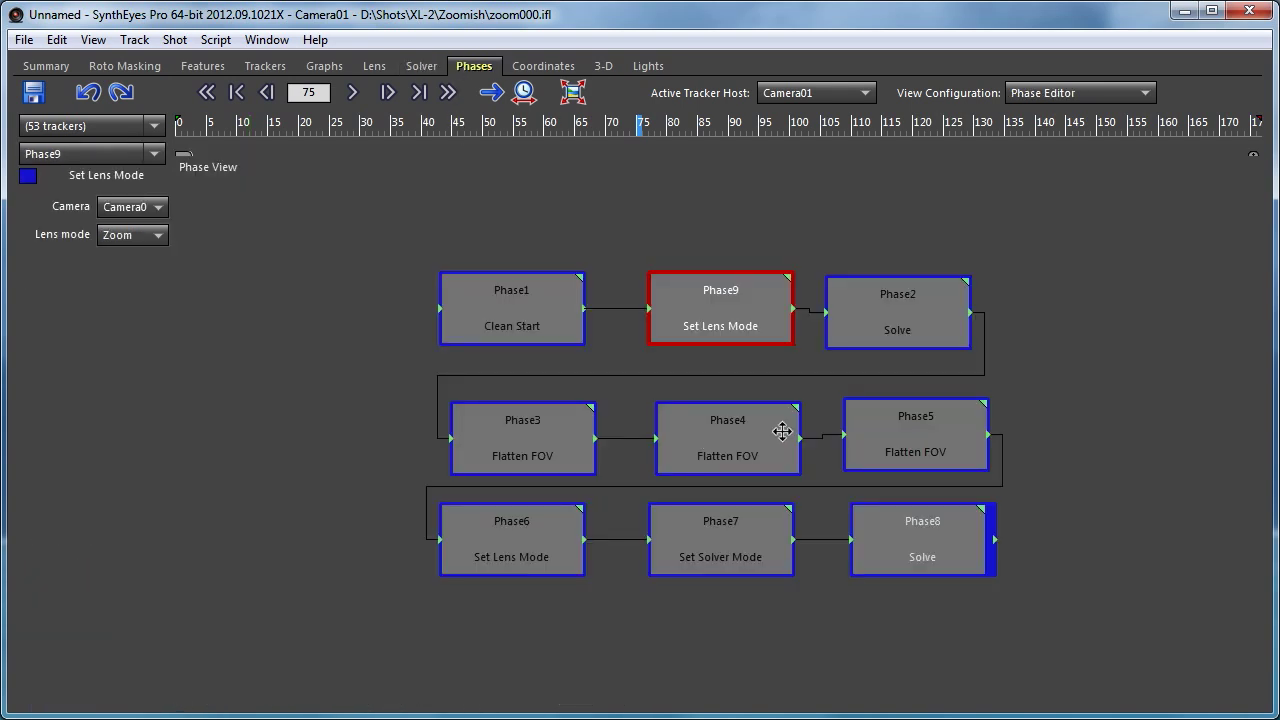
pyautogui.scroll(1, 780, 432)
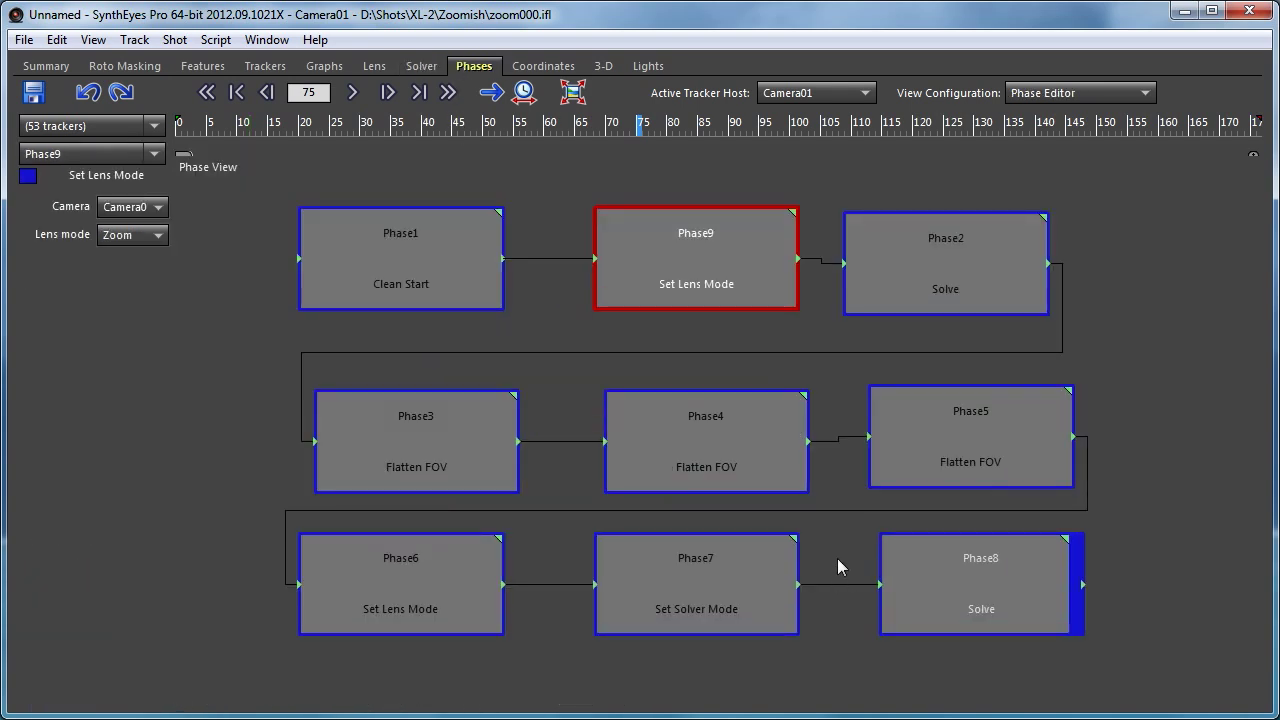
pyautogui.rightClick(496, 163)
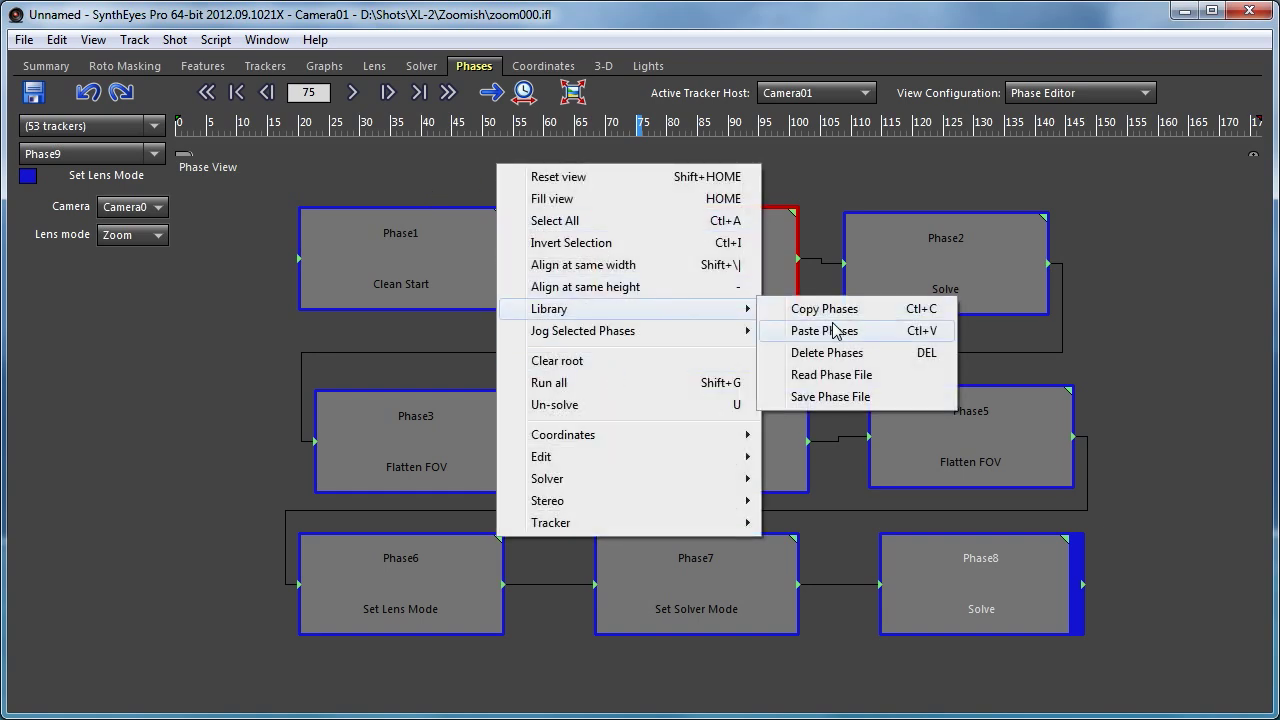
pyautogui.click(824, 396)
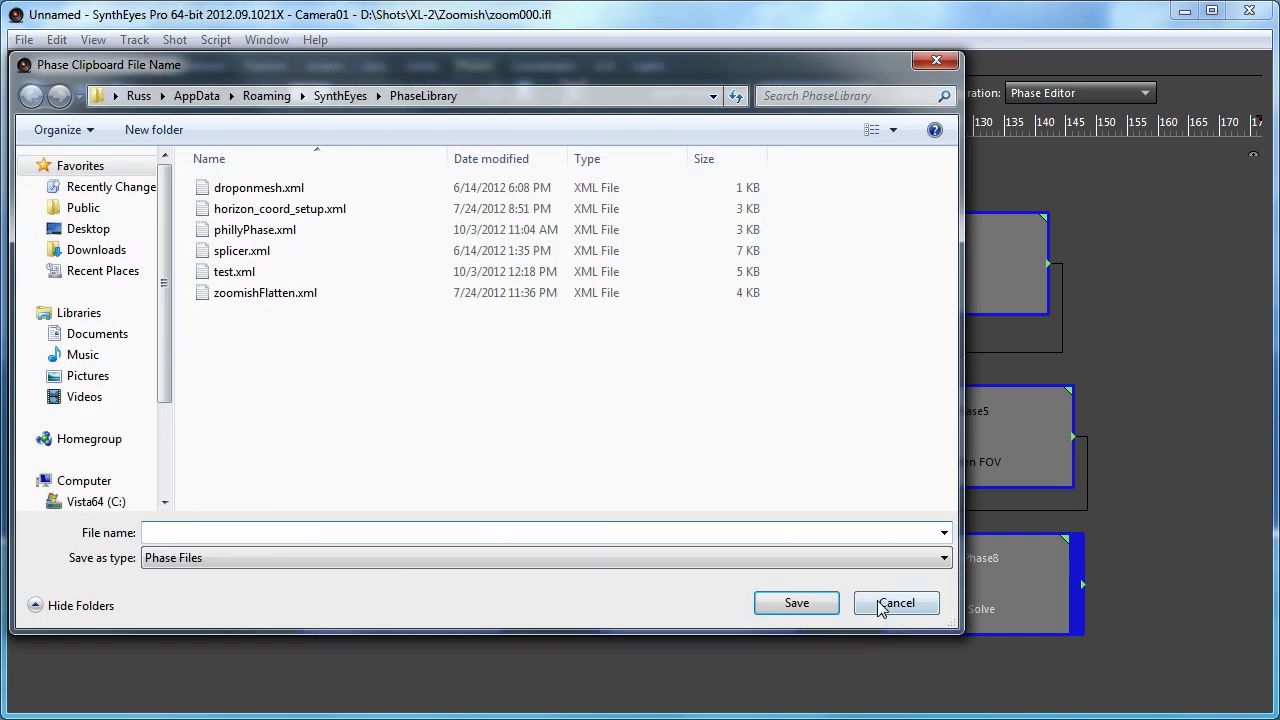
pyautogui.click(879, 604)
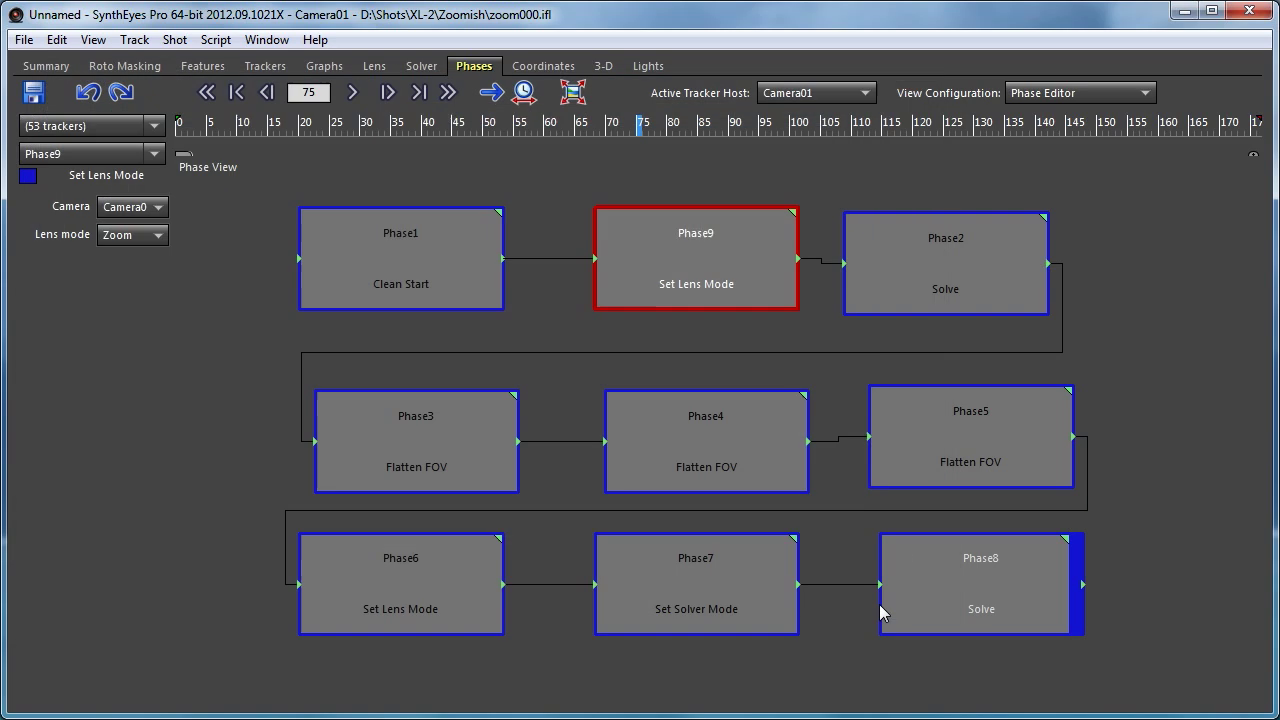
# Review the frame range, blend and FOV settings of the three Flatten FOV phases in turn.
pyautogui.click(409, 440)
pyautogui.click(705, 450)
pyautogui.click(996, 422)
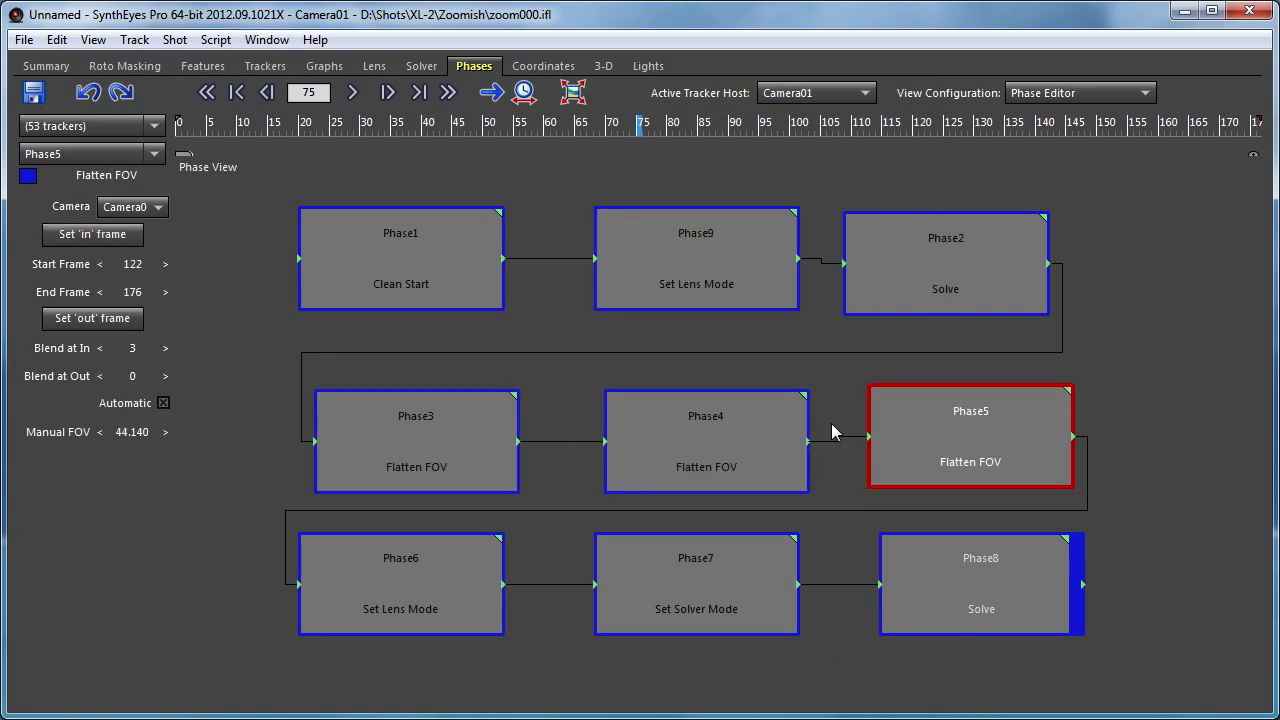